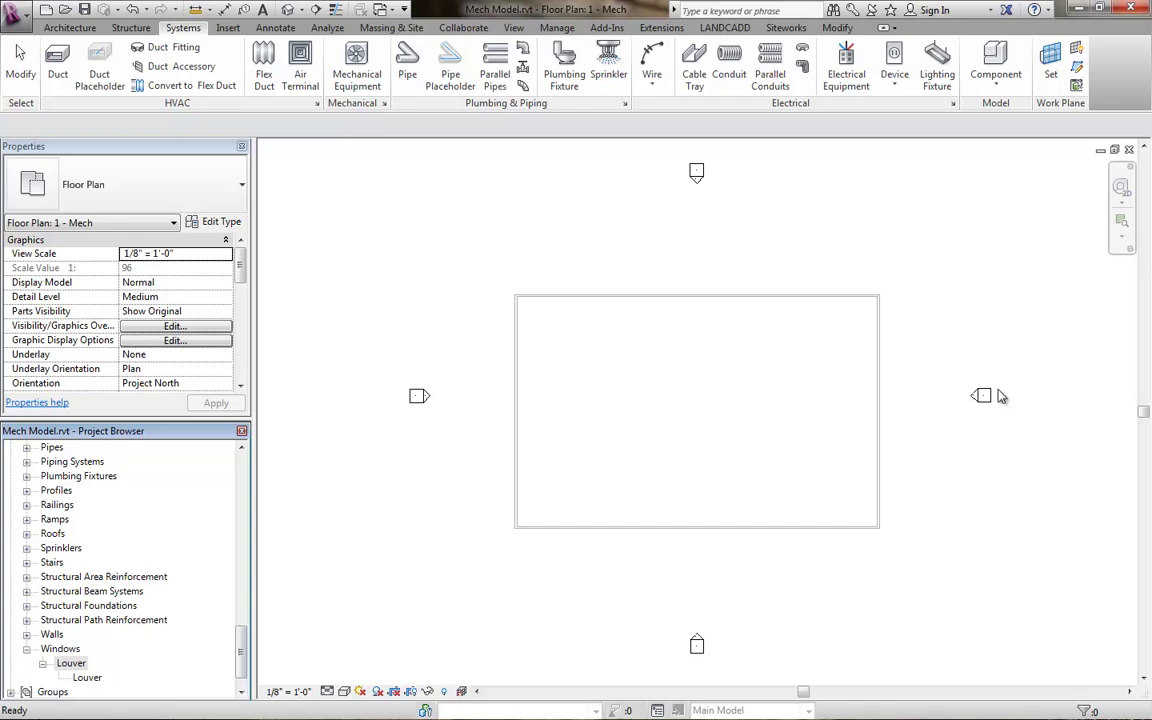
Create a new instance of the Louver window type from the Project Browser's Windows list
left_click(87, 678)
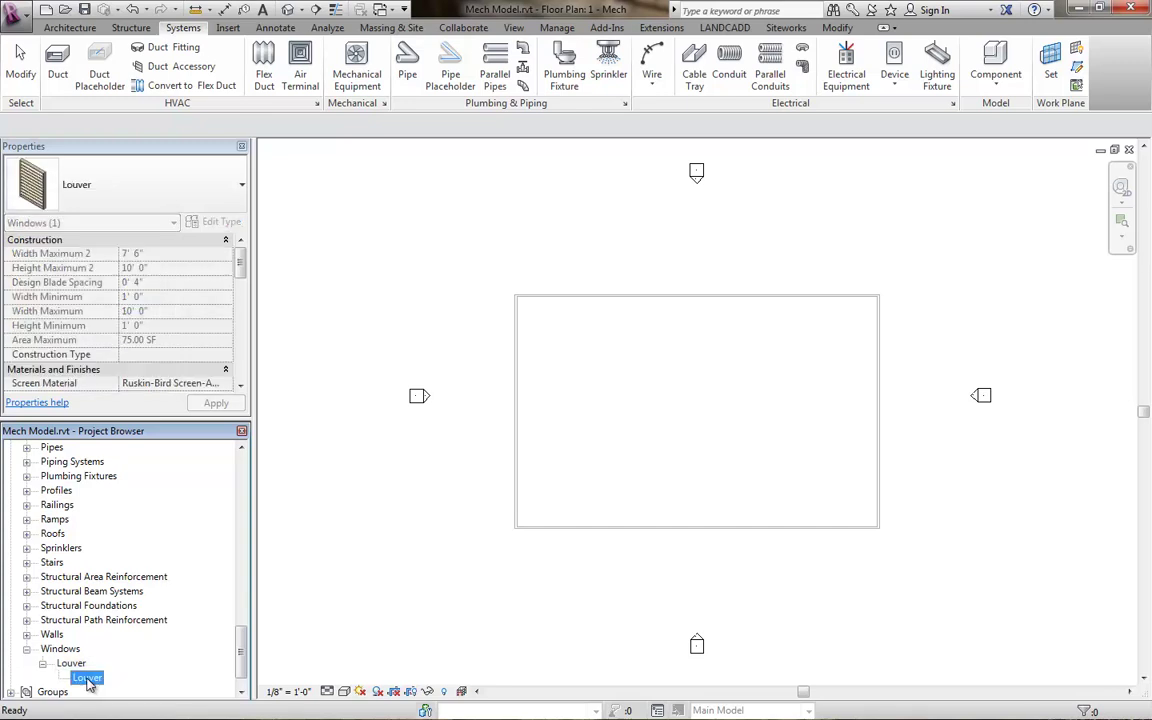
right_click(87, 680)
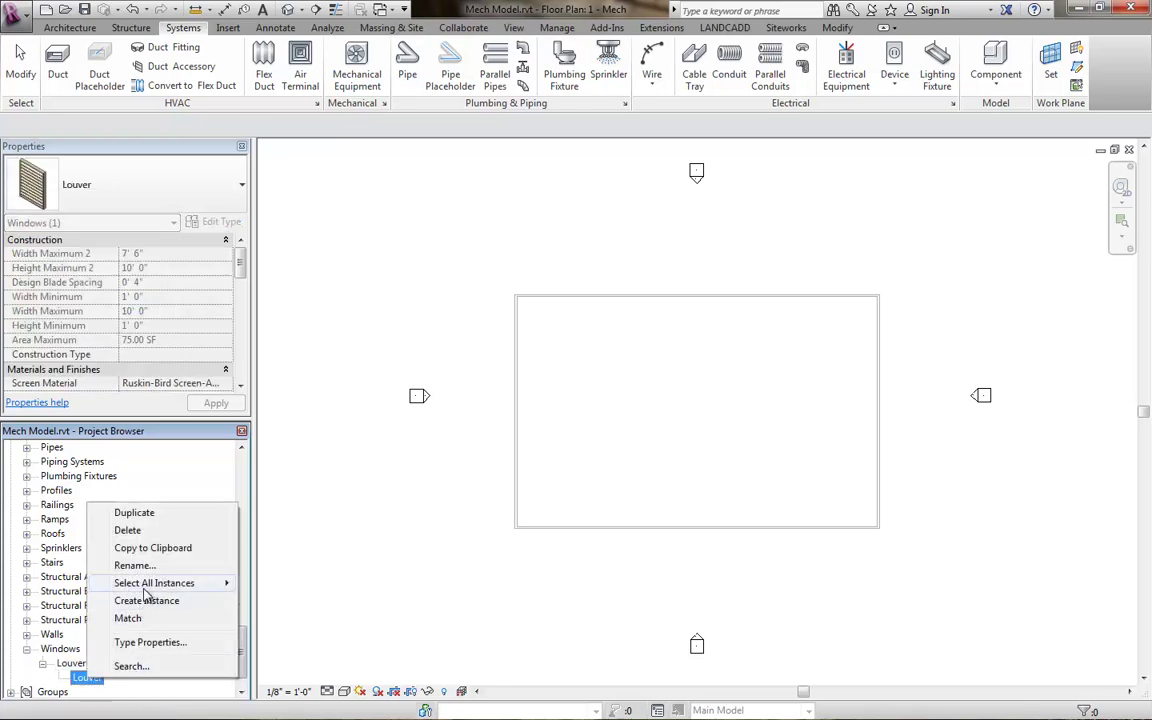
left_click(150, 600)
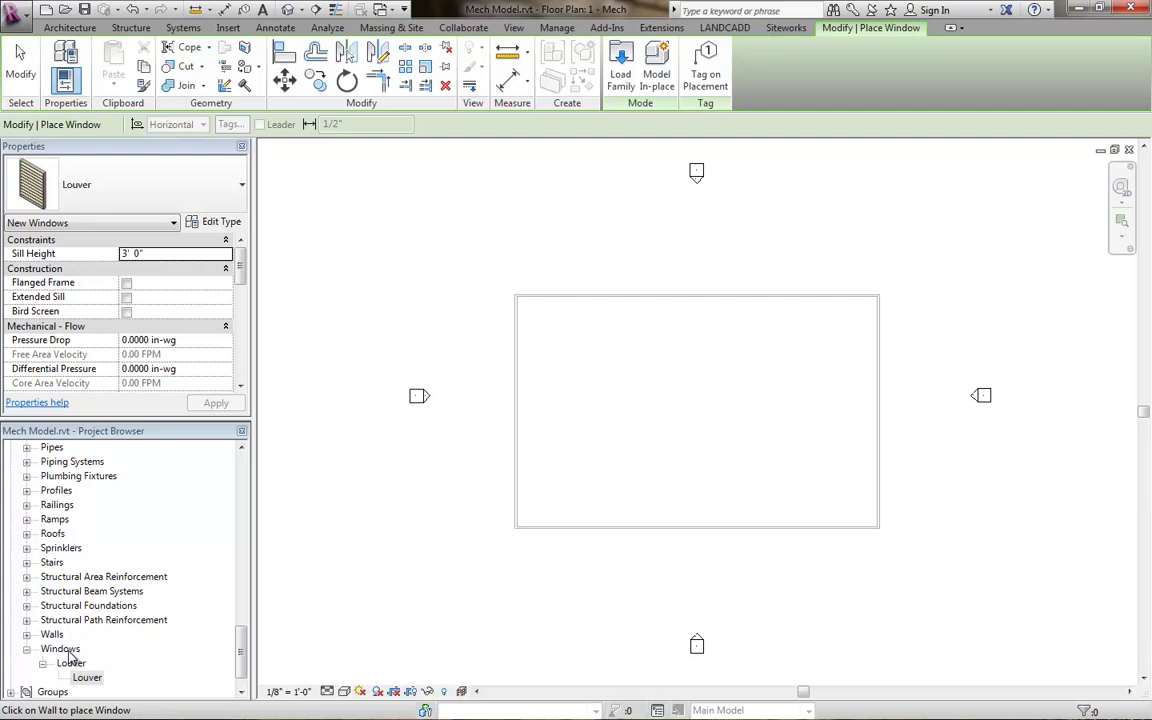
End the Louver placement and select the Louver window family in the Project Browser
left_click(20, 65)
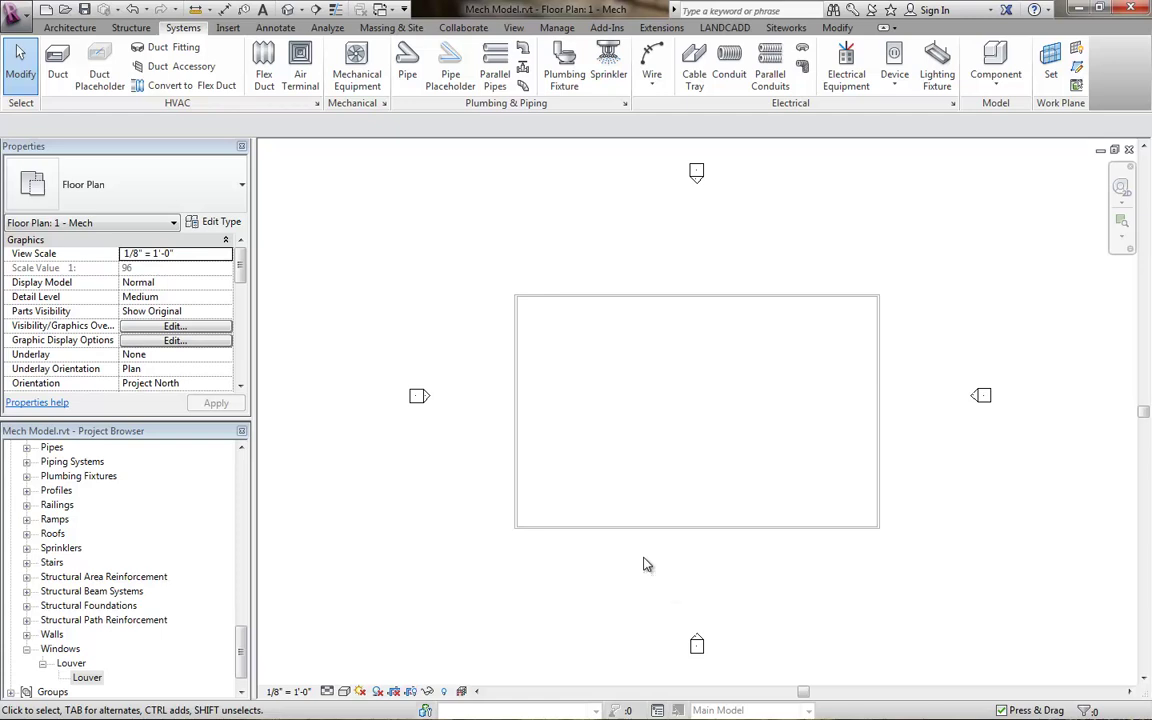
left_click(73, 666)
Edit the Louver family and pick Air Terminals as its category, filtering the list to Mechanical
right_click(73, 666)
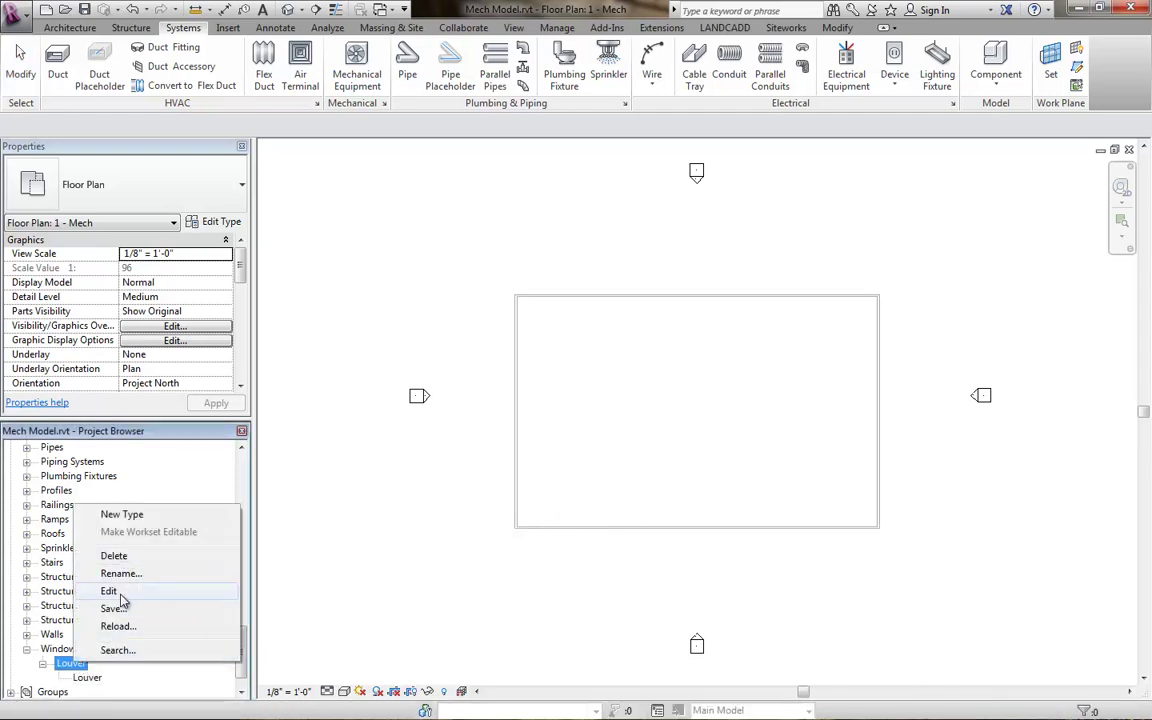
left_click(118, 593)
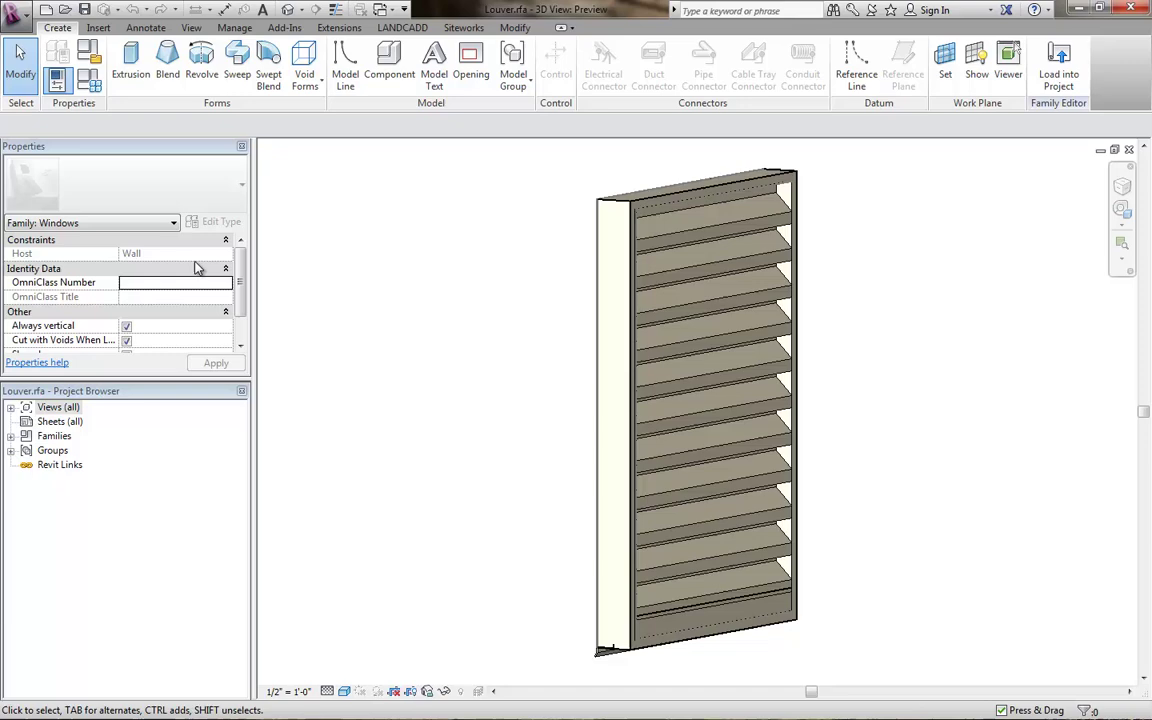
left_click(91, 50)
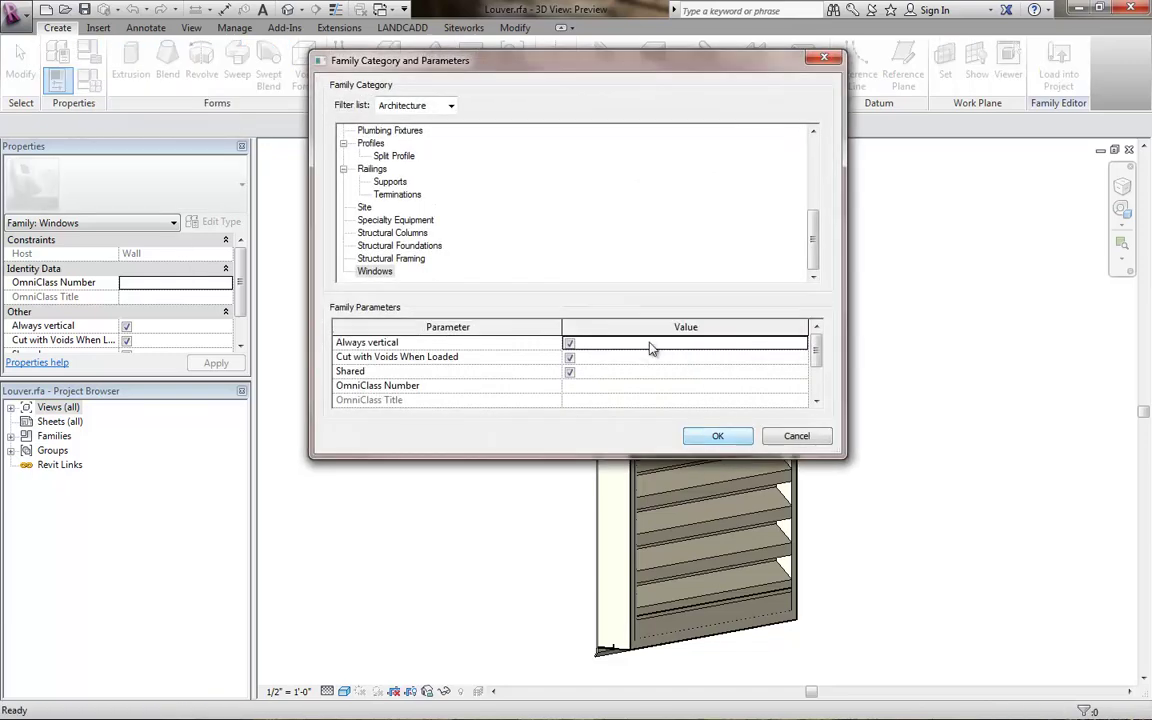
left_click_drag(813, 238, 813, 182)
left_click(451, 105)
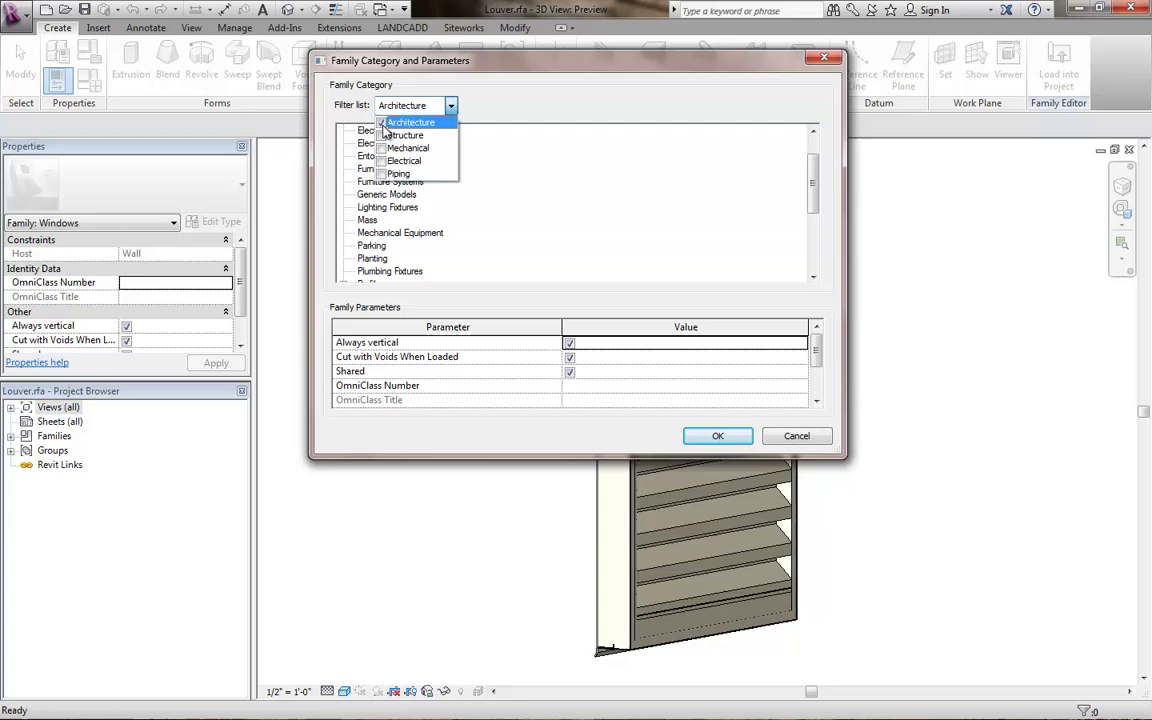
left_click(381, 122)
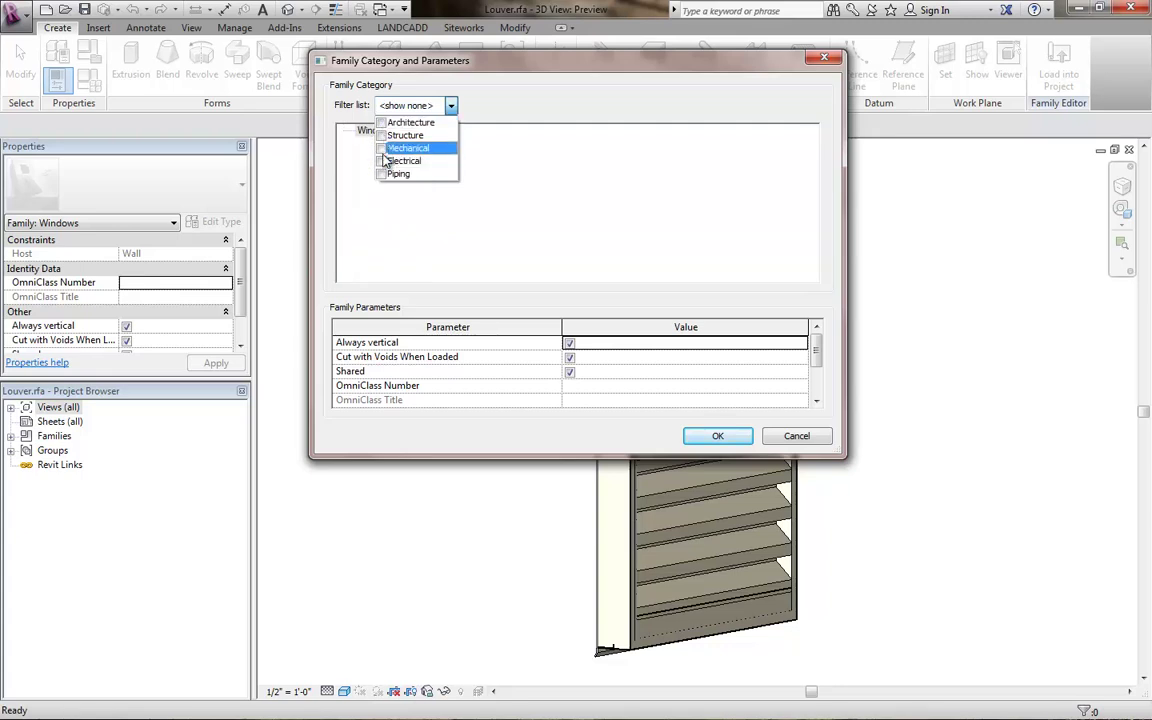
left_click(381, 149)
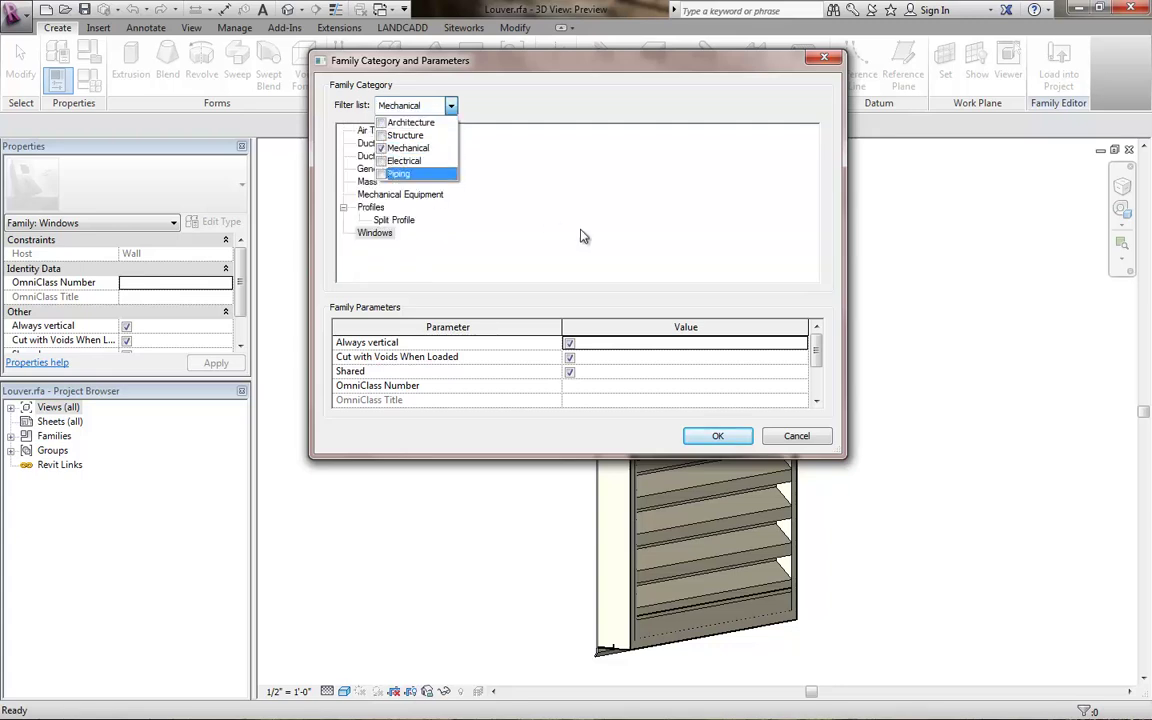
left_click(547, 188)
left_click(520, 220)
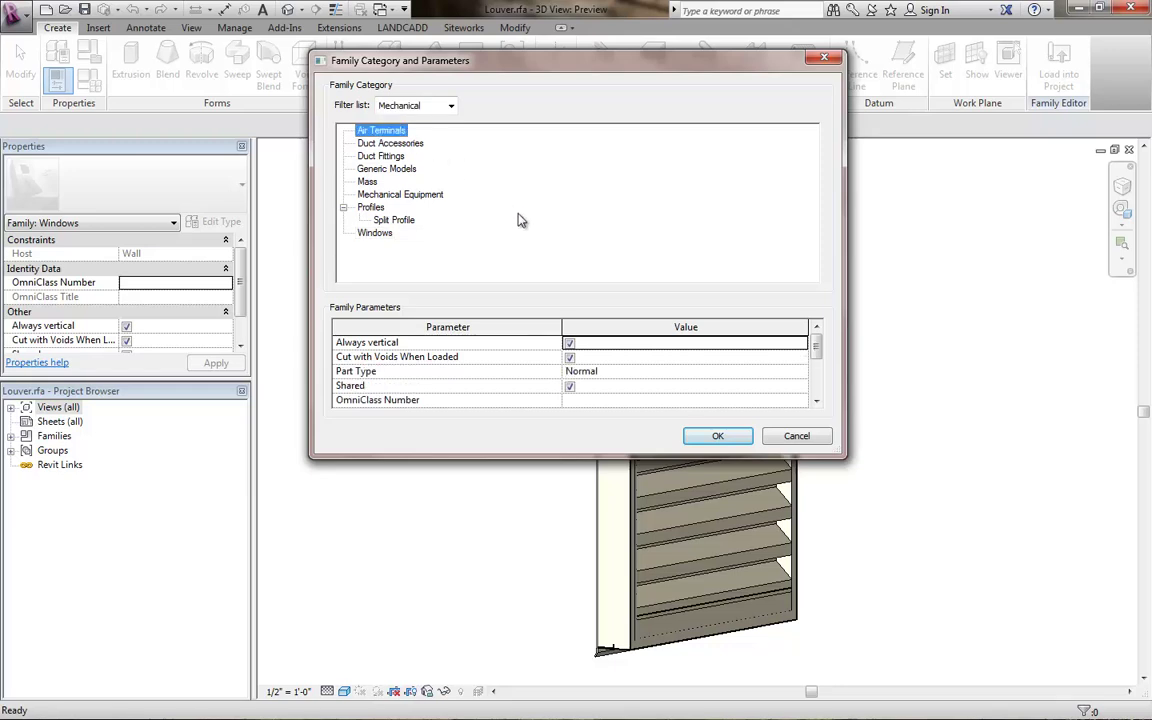
Confirm the Air Terminals category and save the family as EP_Louver.rfa
left_click(736, 444)
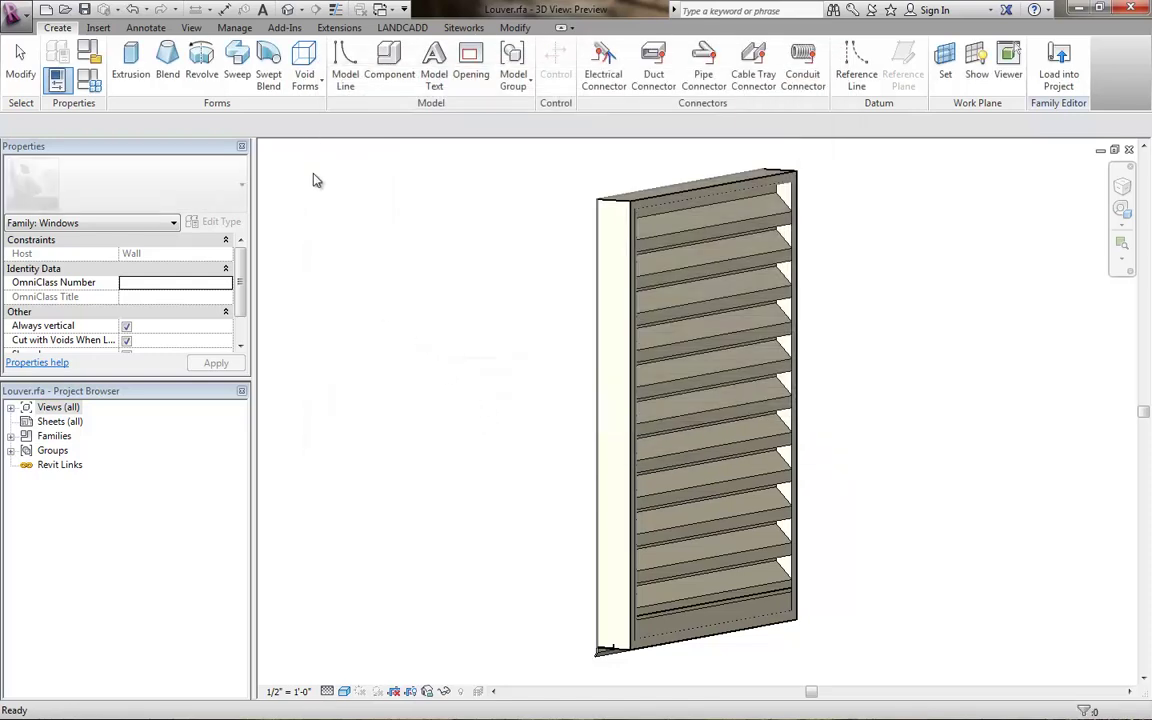
left_click(18, 12)
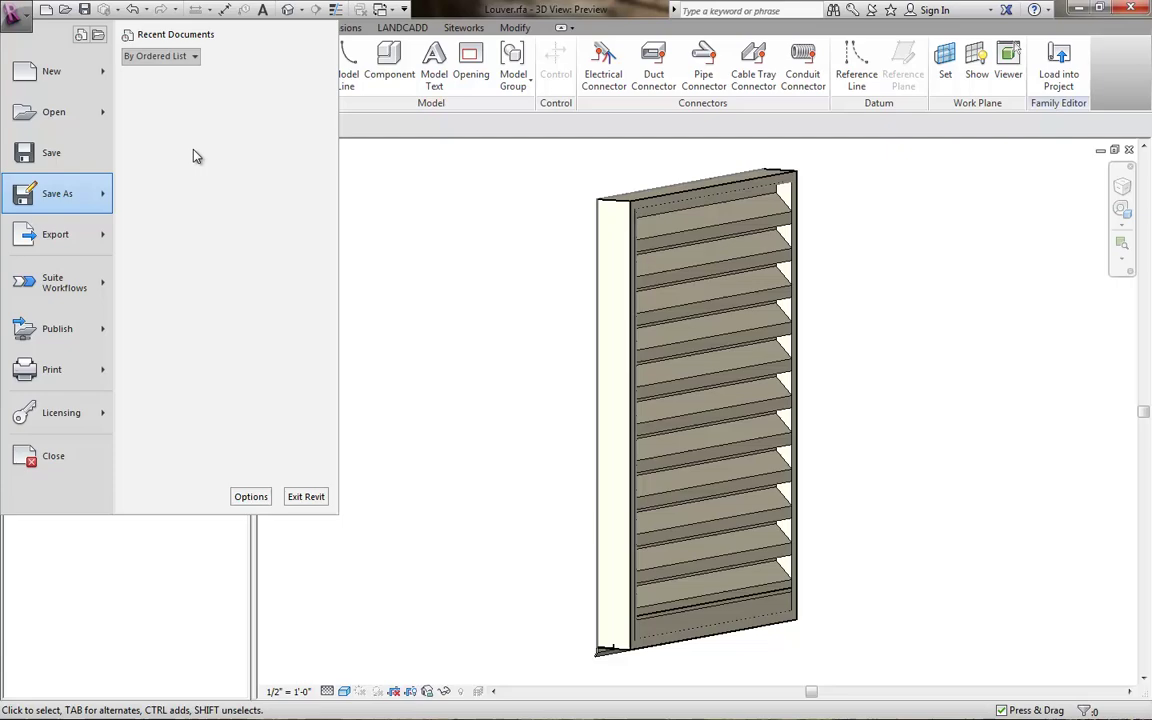
left_click(867, 573)
left_click(529, 492)
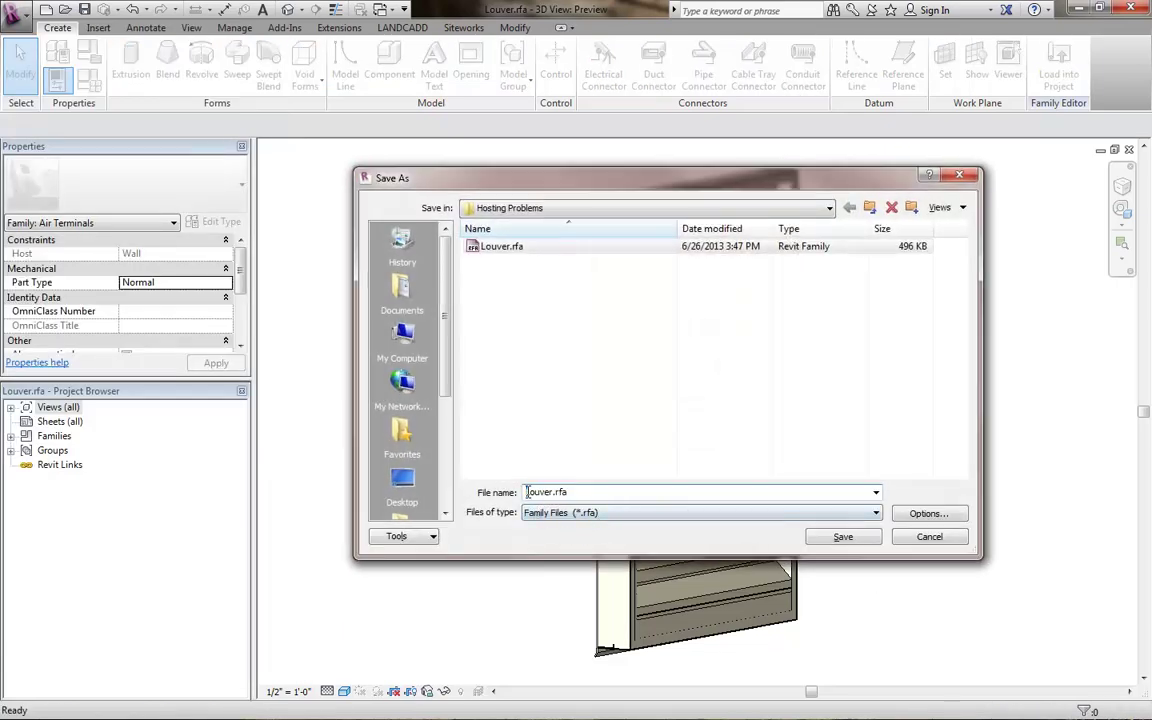
type("EP_")
key("Return")
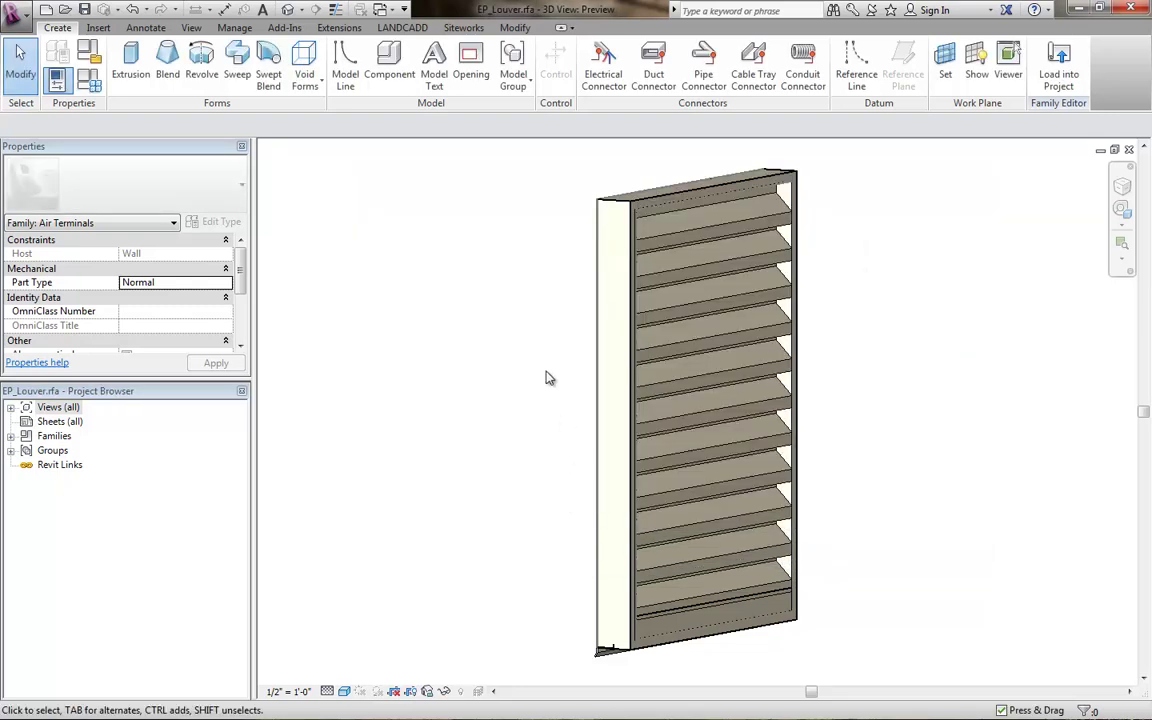
Create a new project from the Architectural Template
left_click(18, 14)
mouse_move(98, 71)
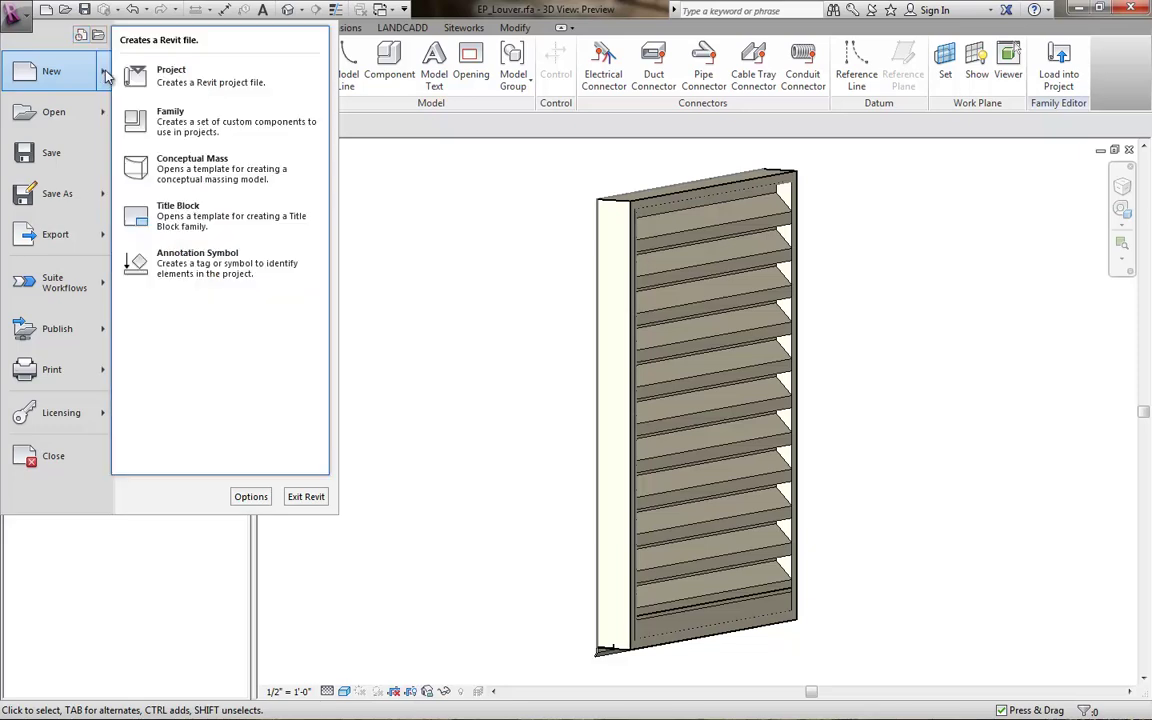
left_click(188, 84)
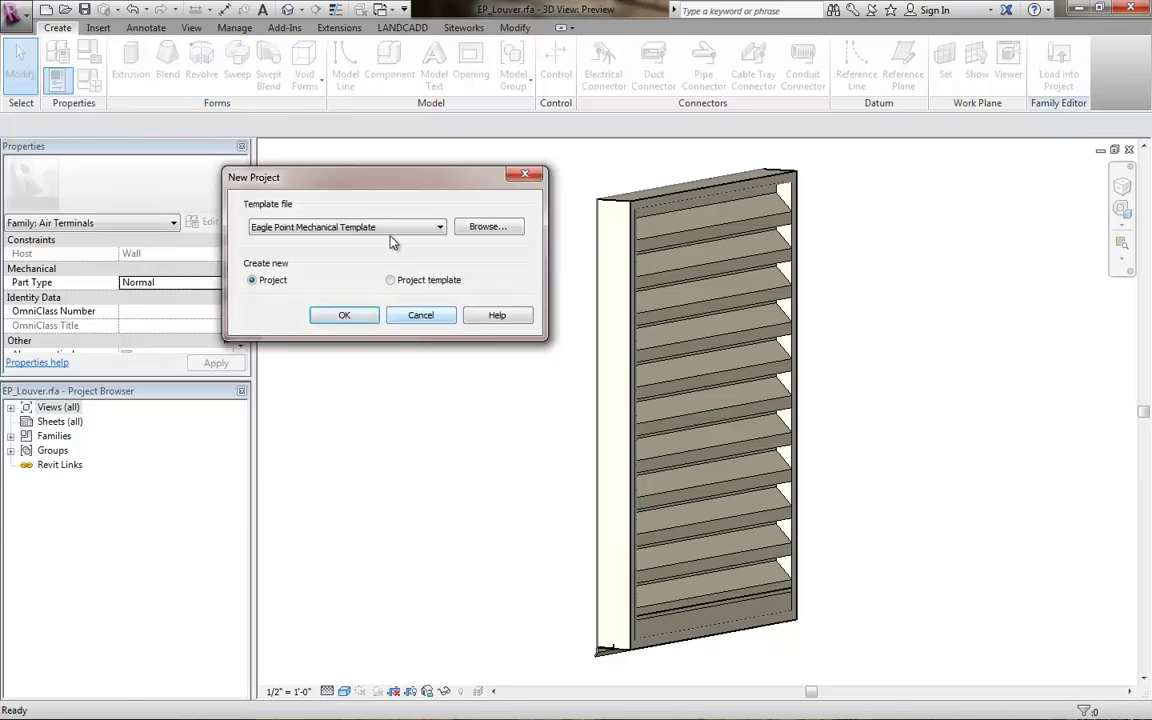
left_click(344, 228)
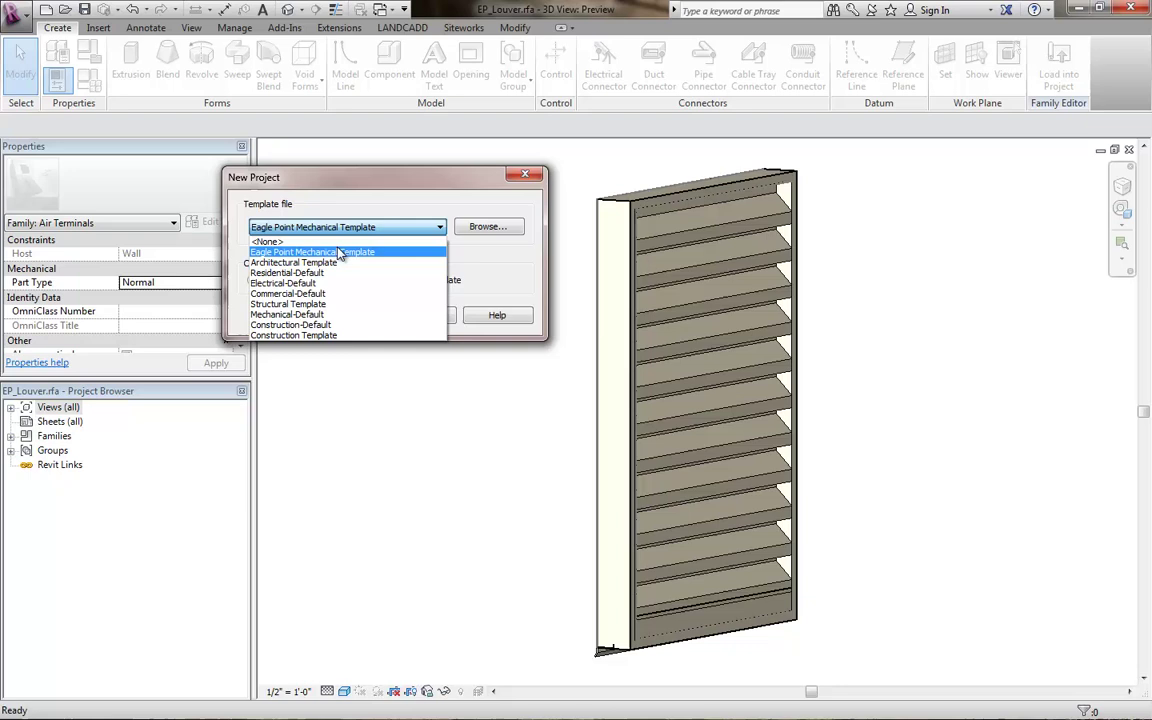
left_click(300, 262)
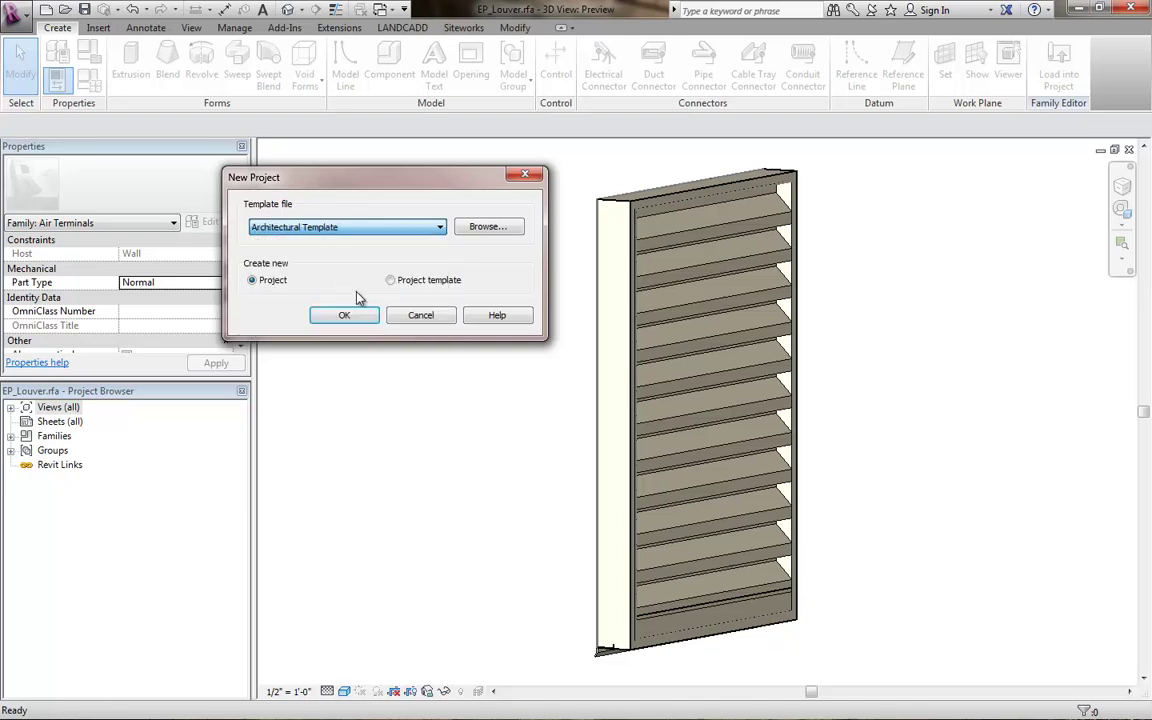
left_click(344, 316)
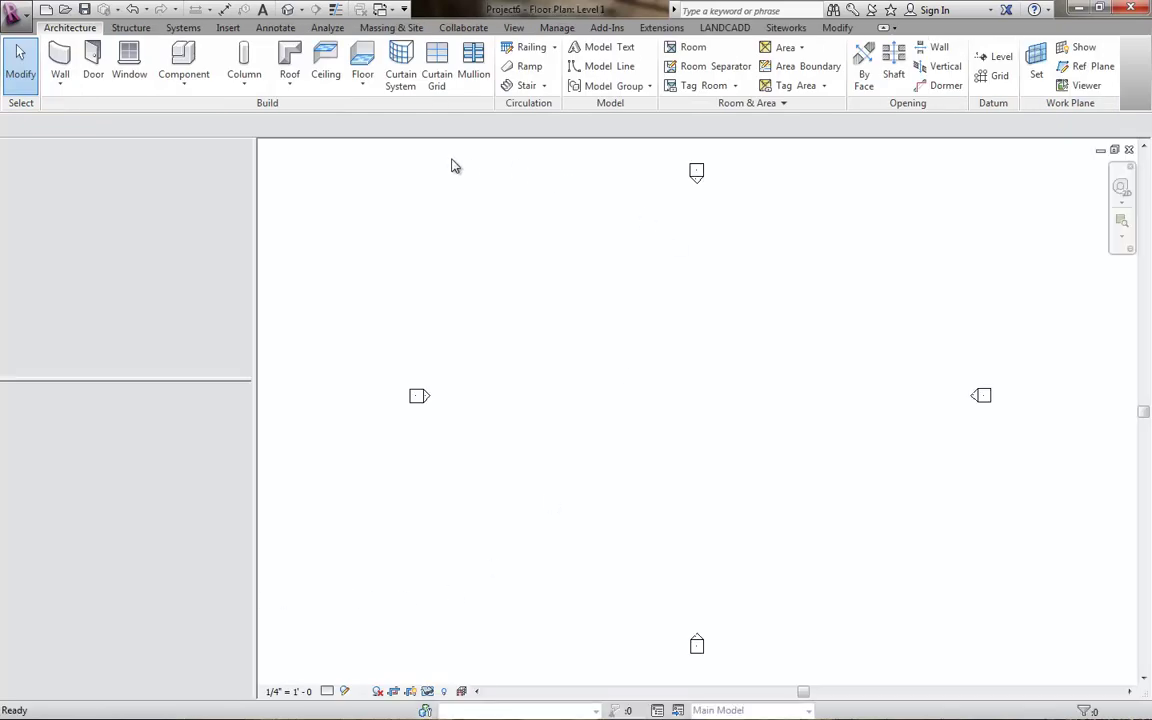
Draw one horizontal architectural wall, 81' 6" long, on Level 1
left_click(65, 85)
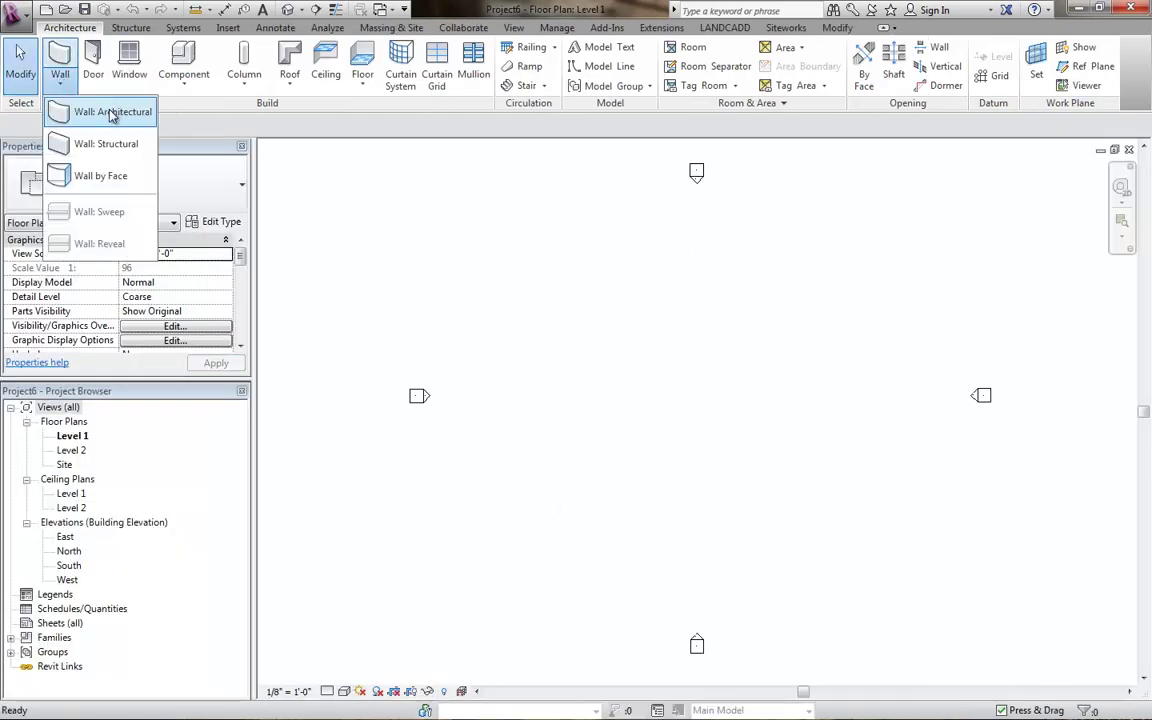
left_click(105, 113)
left_click(566, 450)
left_click(843, 450)
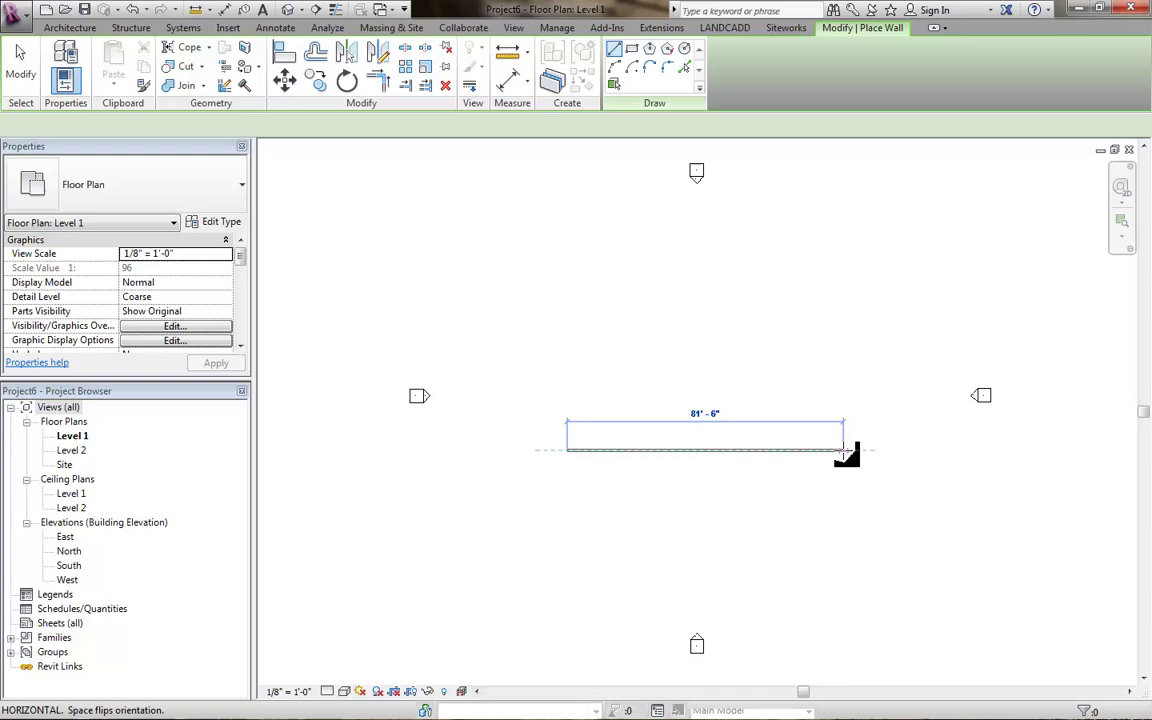
left_click(20, 74)
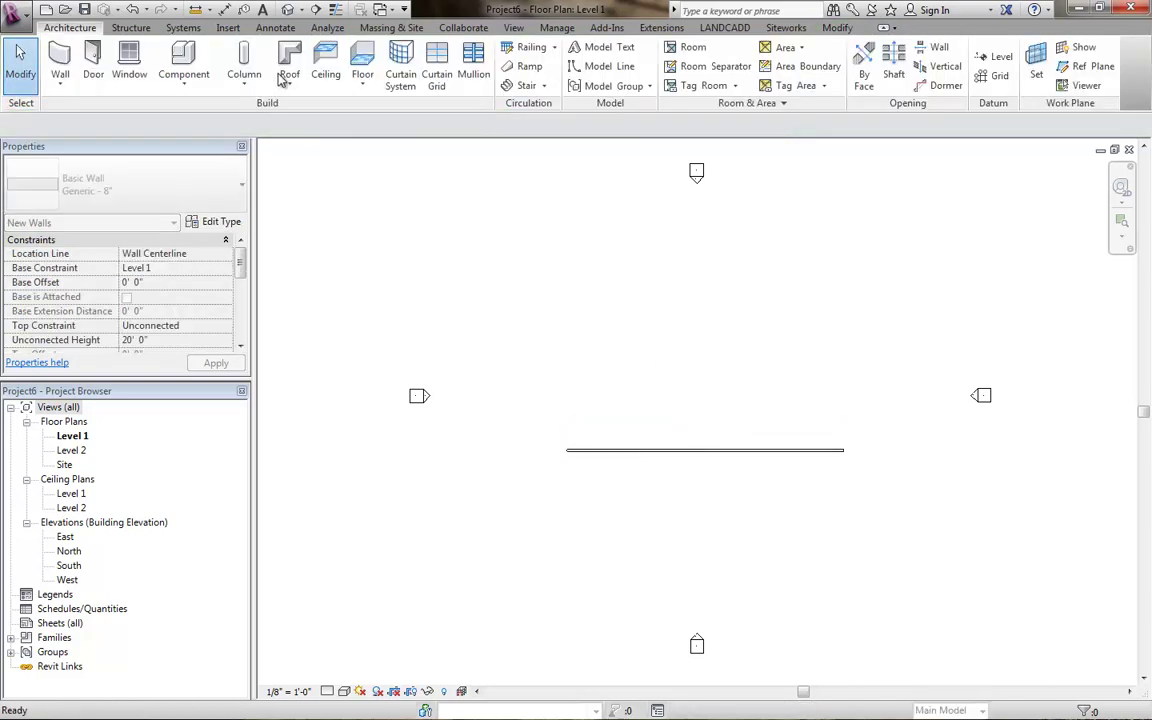
Switch to the EP_Louver family's 3D view and load it into Project6
left_click(383, 9)
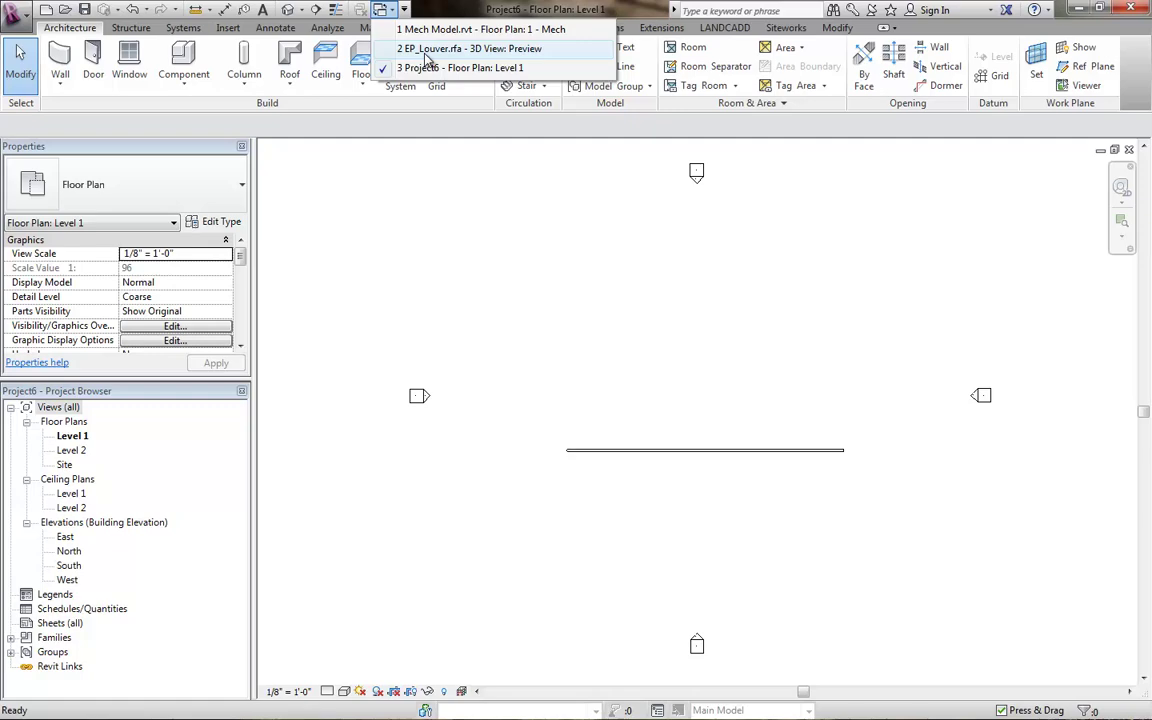
key("2")
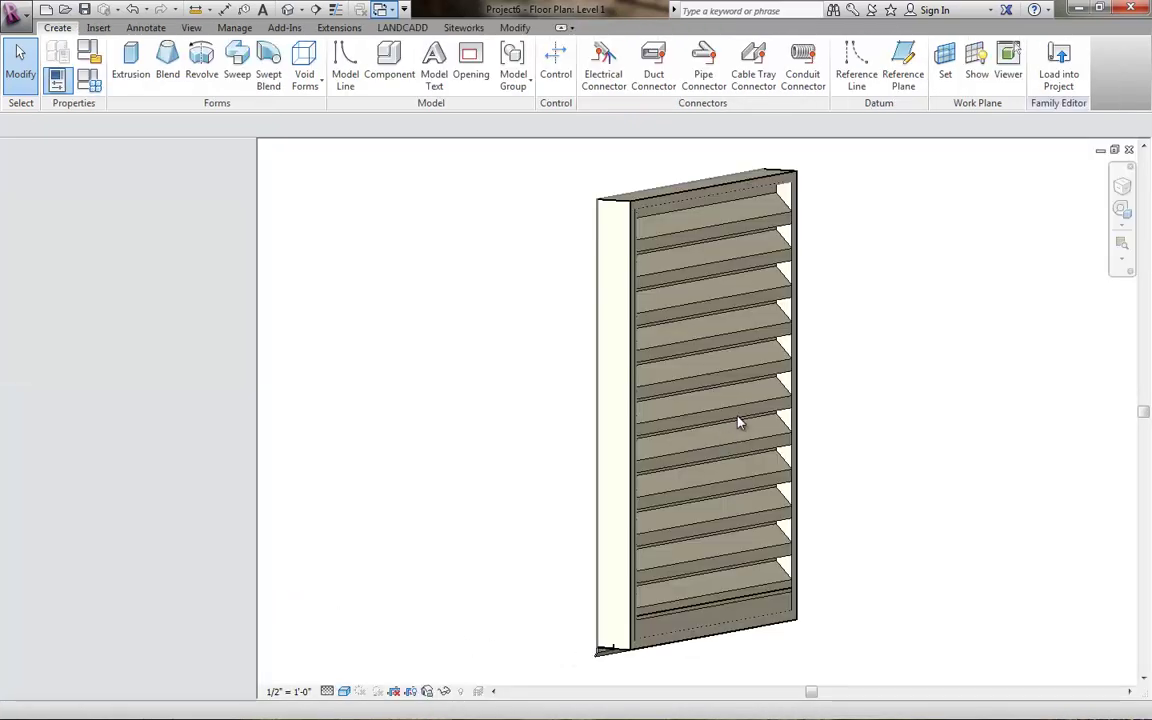
left_click(1059, 74)
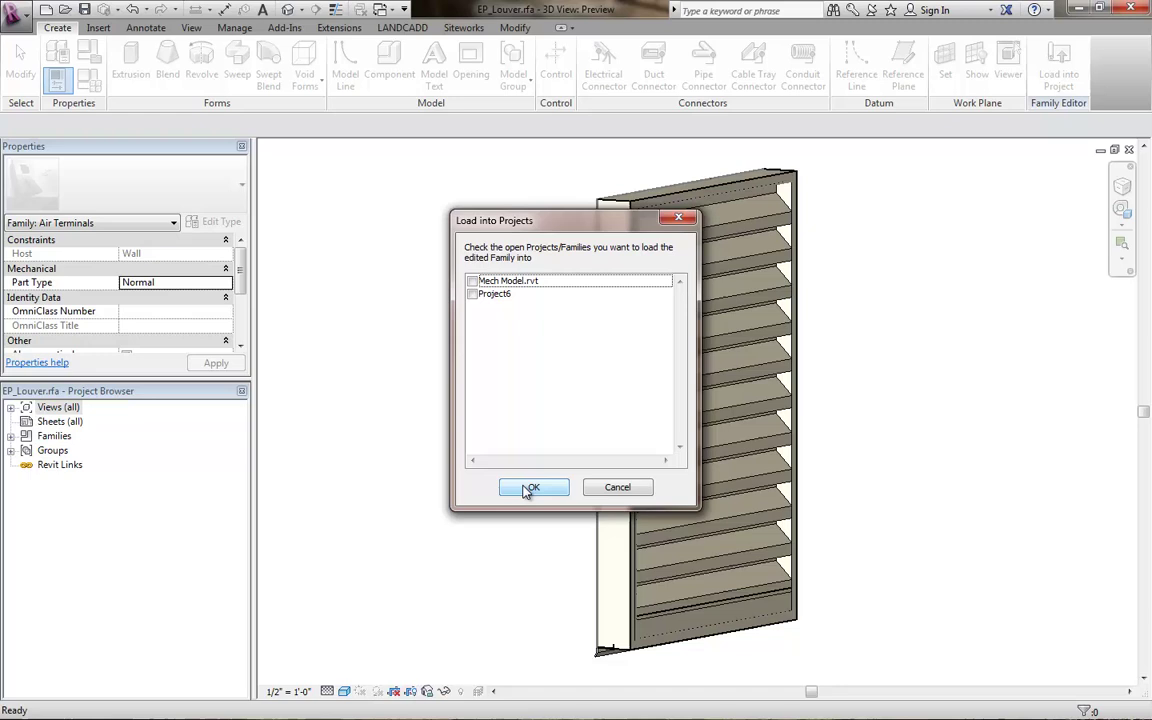
left_click(473, 294)
left_click(534, 487)
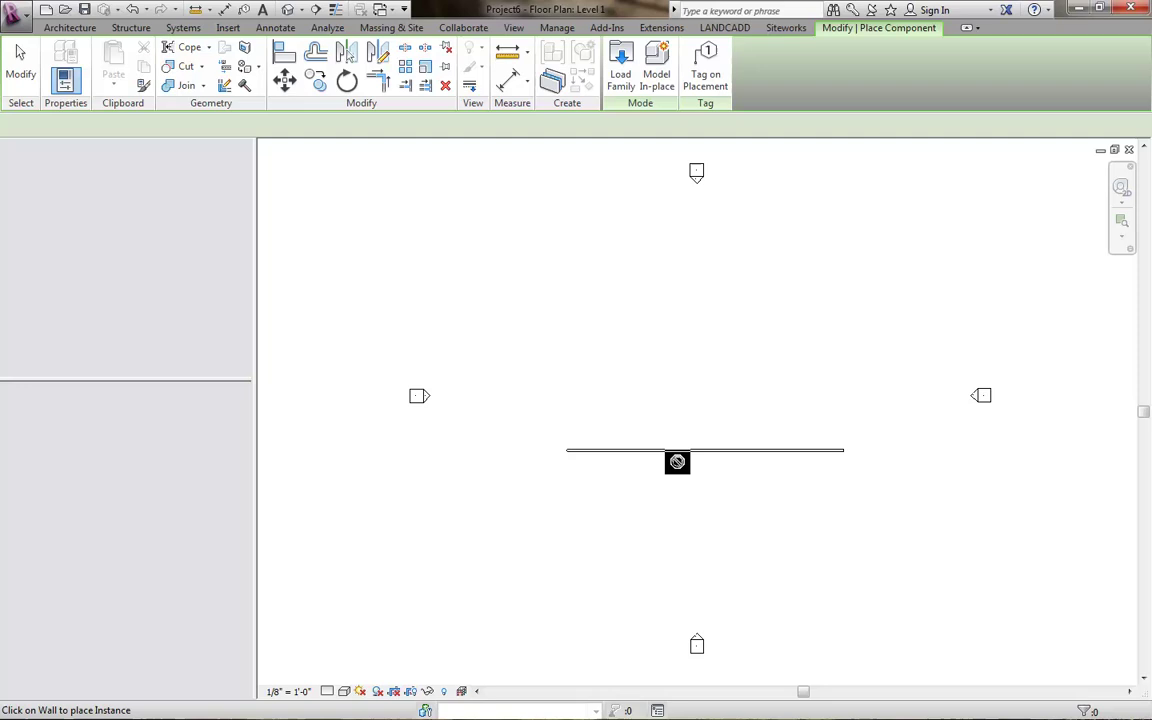
Place the EP_Louver on the wall and finish placement
left_click(687, 450)
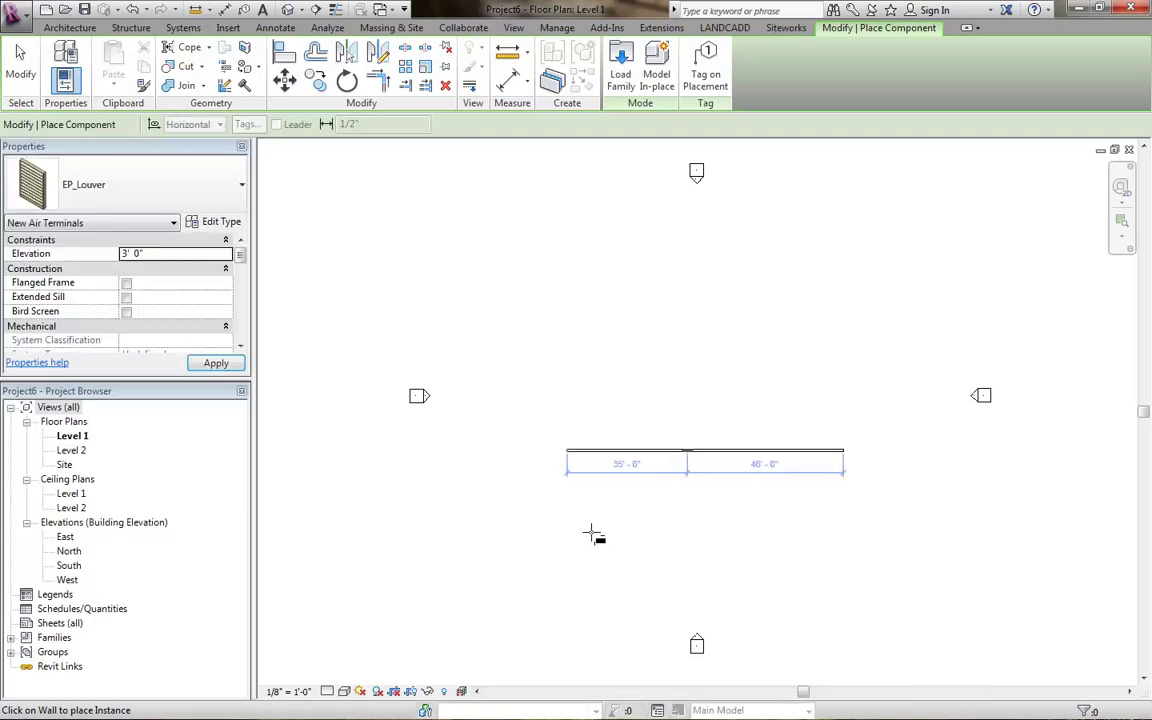
left_click(26, 78)
left_click(26, 78)
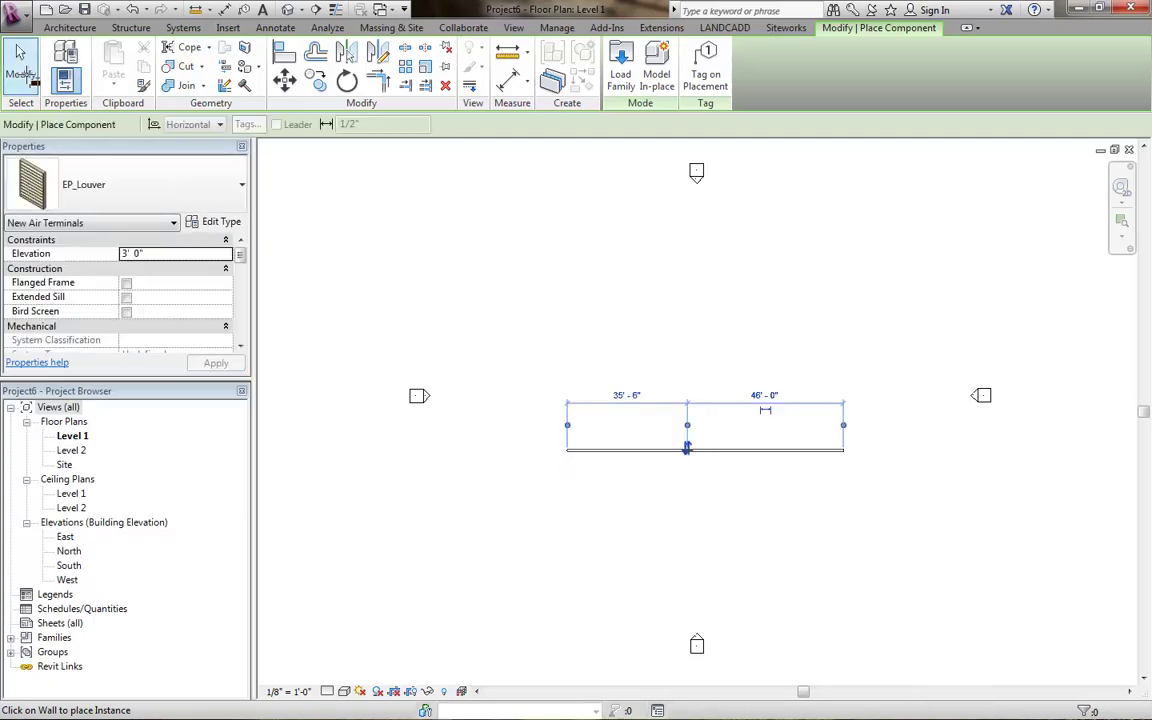
Save the project as 'Temp proj' and close the Level 1 floor plan
left_click(64, 9)
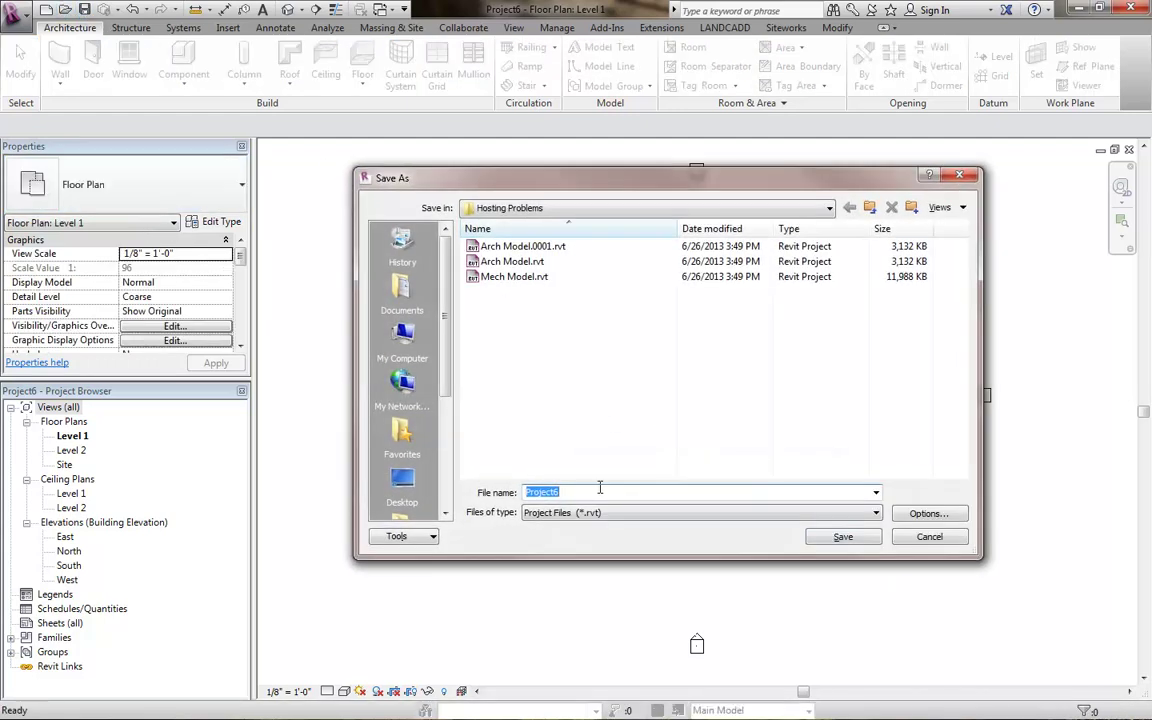
type("Temp proj")
key("Return")
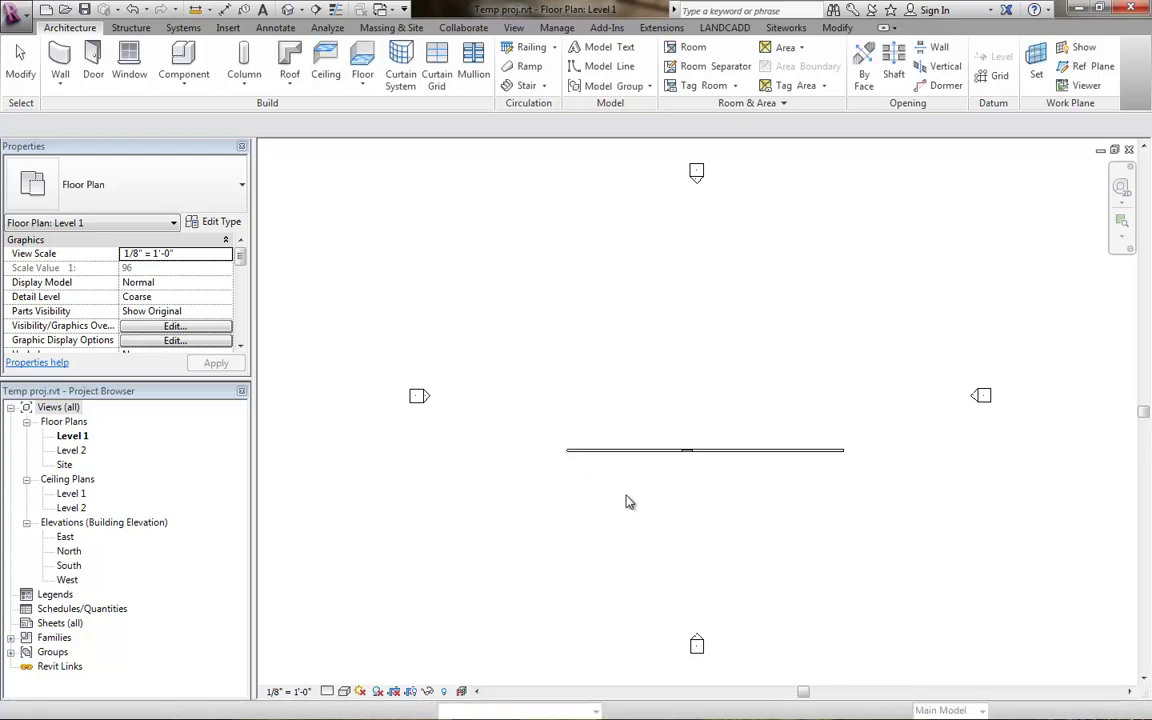
left_click(1129, 149)
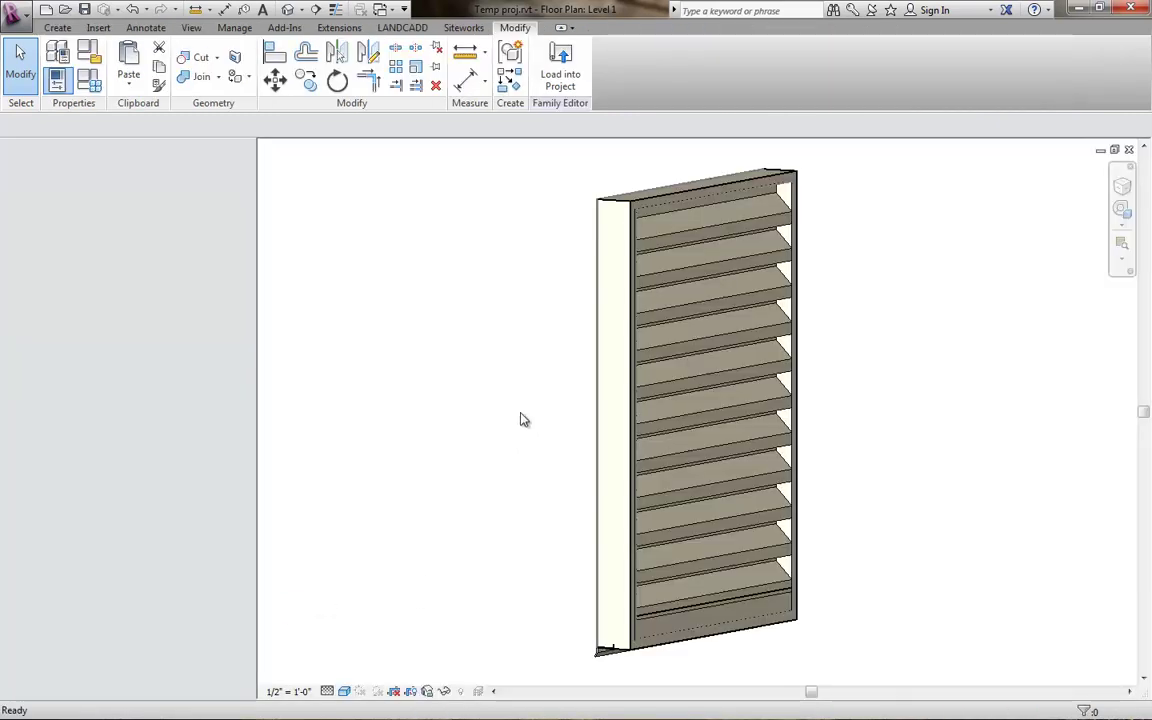
Switch to the Mech Model.rvt Floor Plan: 1 - Mech window
left_click(384, 9)
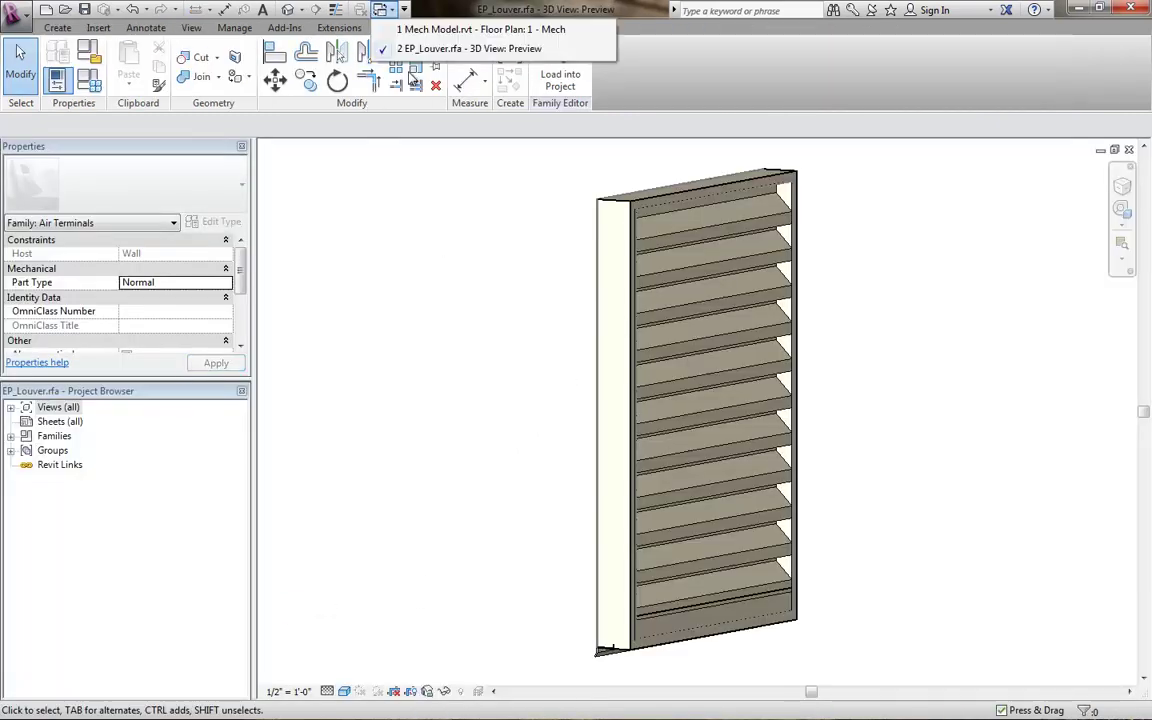
left_click(386, 30)
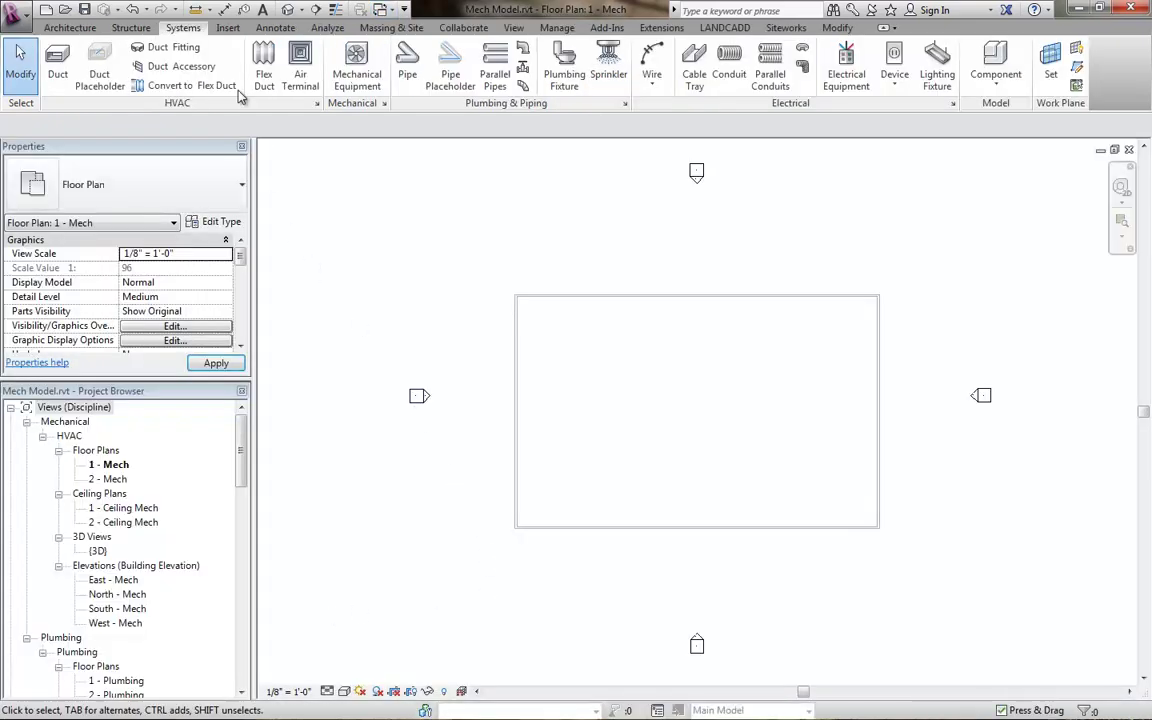
Link Temp proj.rvt into the Mech Model
left_click(228, 27)
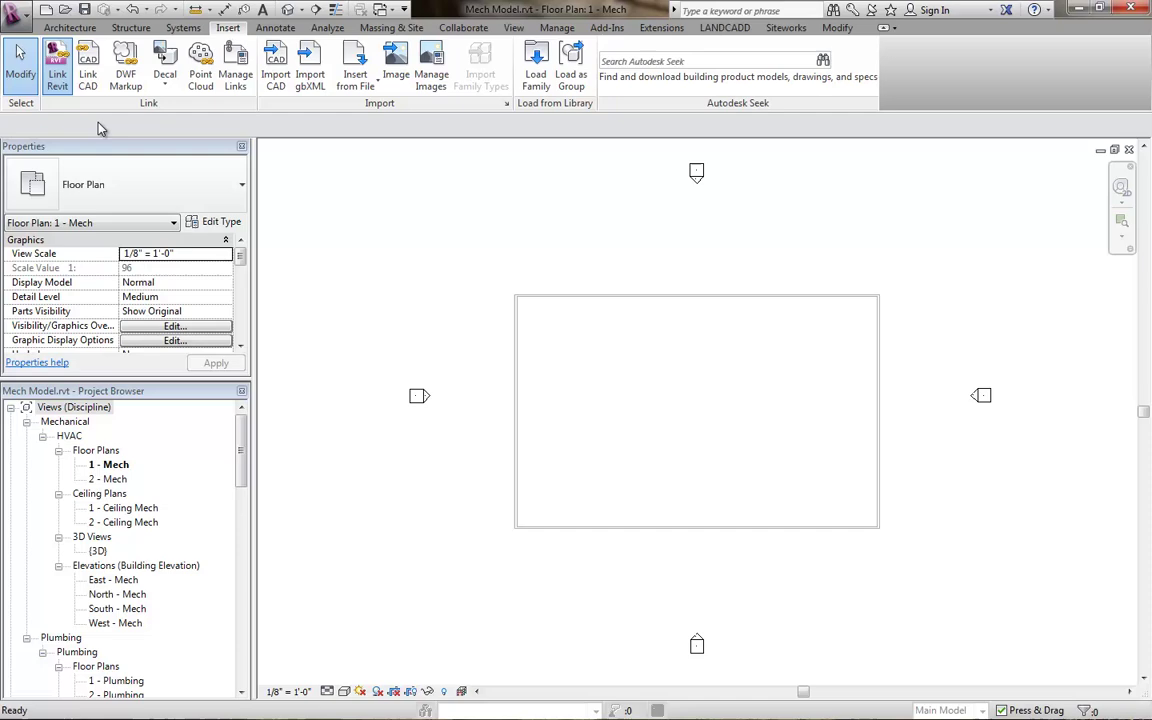
left_click(322, 282)
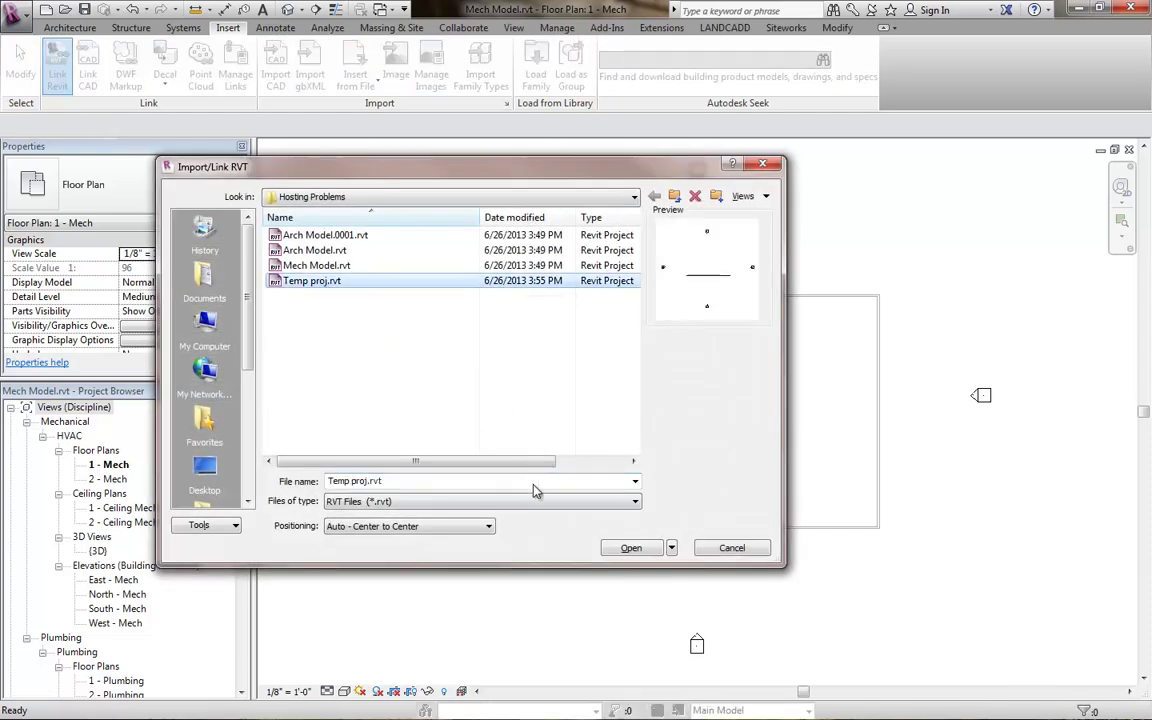
left_click(632, 548)
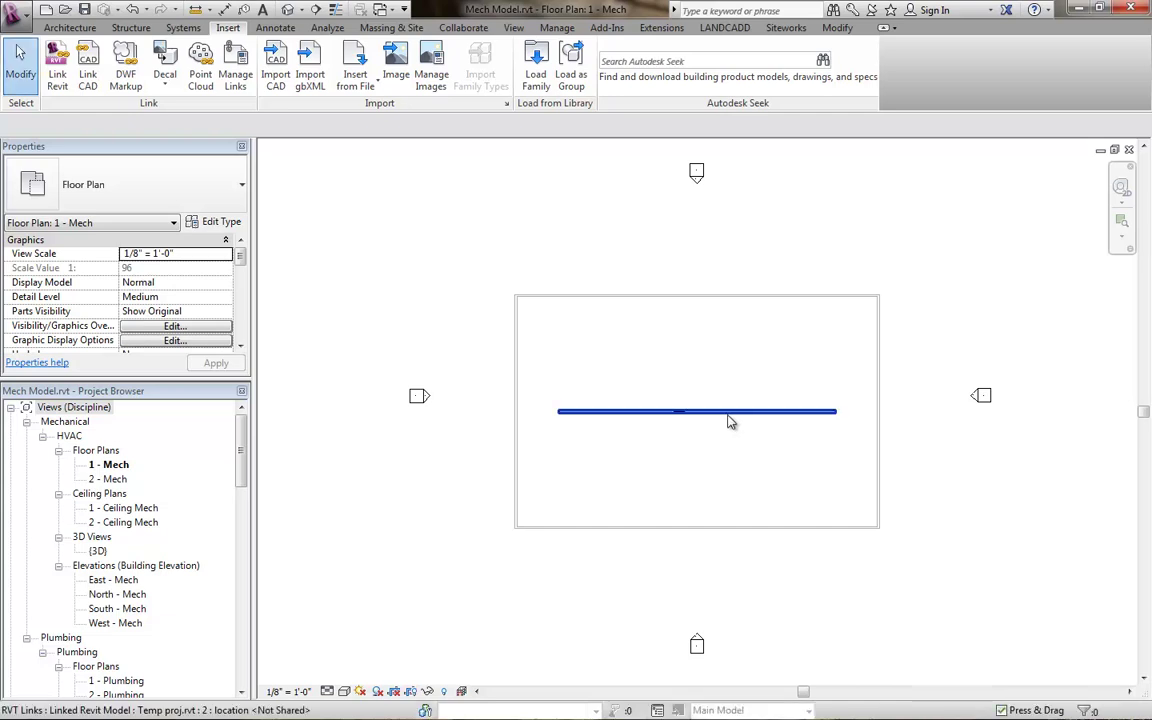
Drag the linked Temp proj model down so it sits below the room
left_click(731, 422)
left_click_drag(720, 411, 738, 617)
left_click(725, 613)
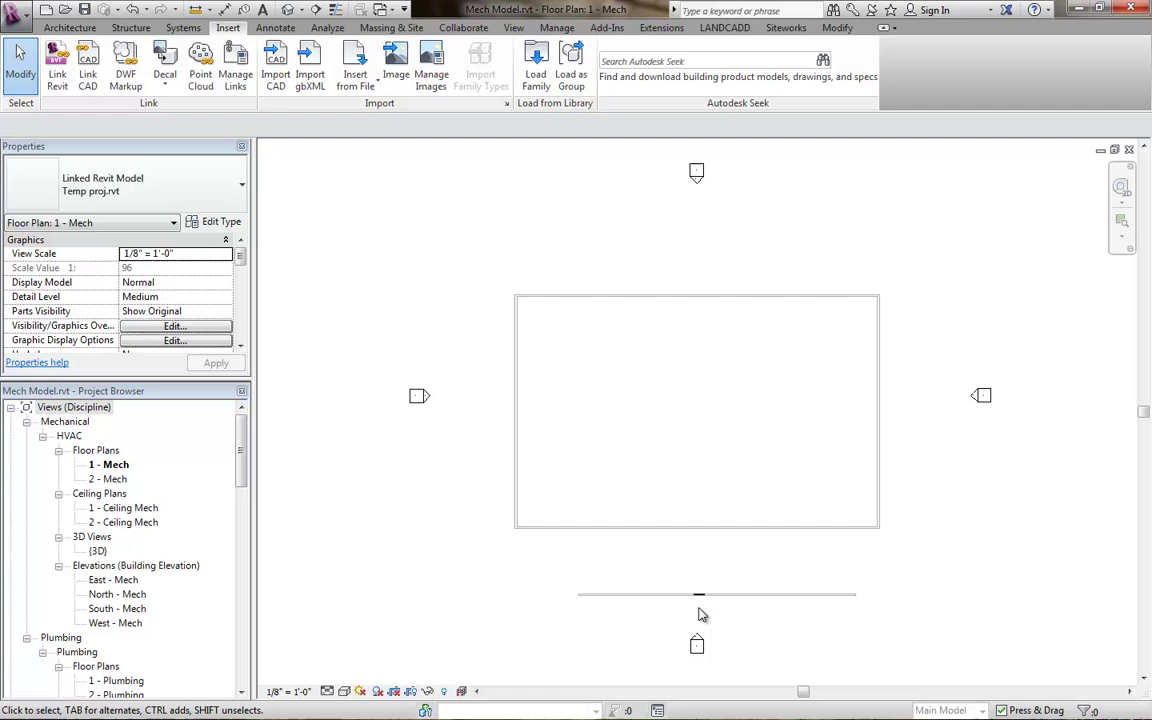
Start Copy/Monitor on the linked Temp proj model
left_click(466, 28)
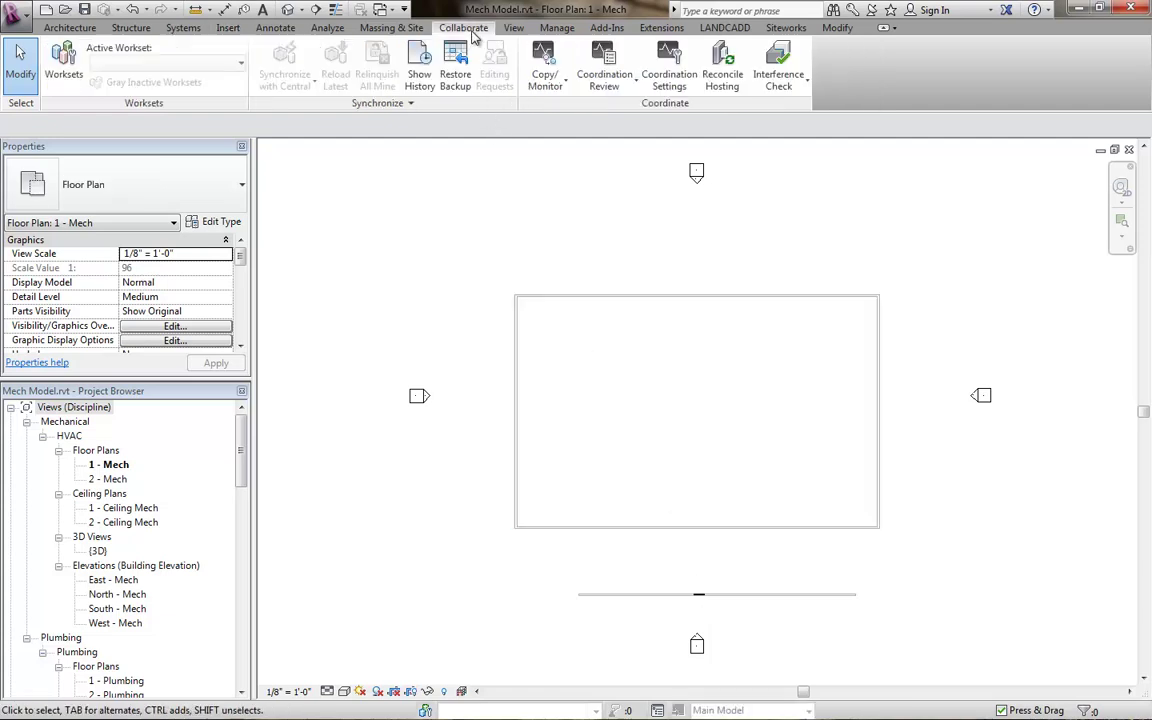
left_click(548, 90)
left_click(566, 146)
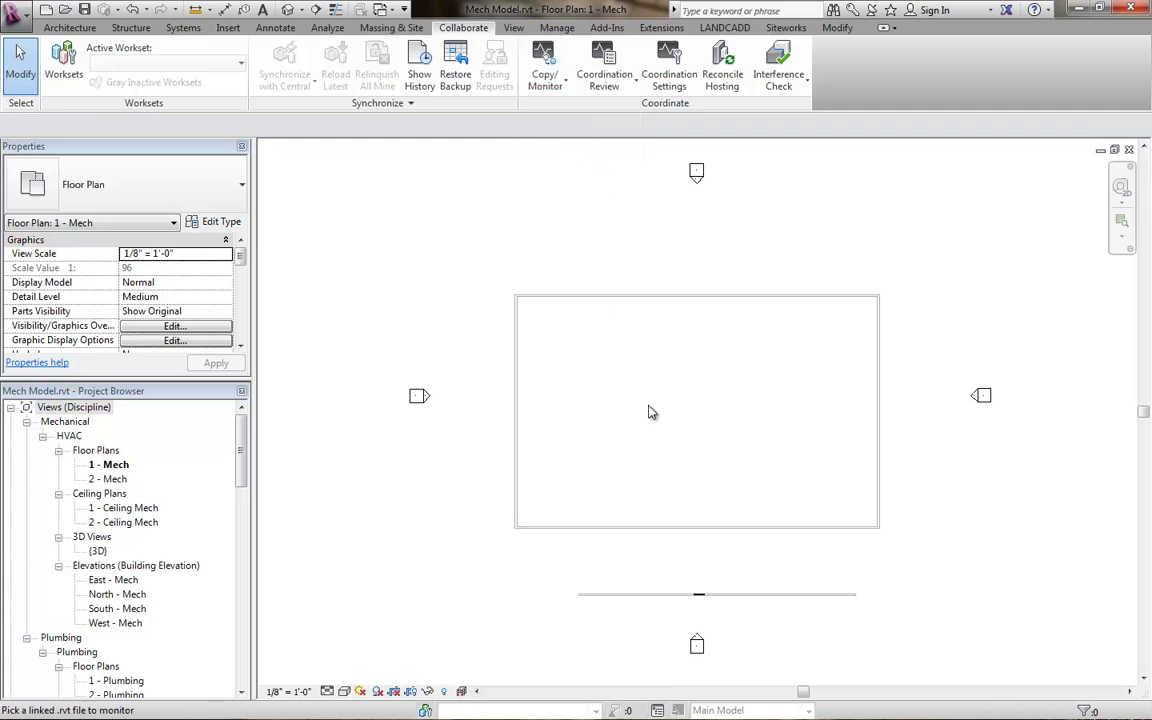
left_click(735, 603)
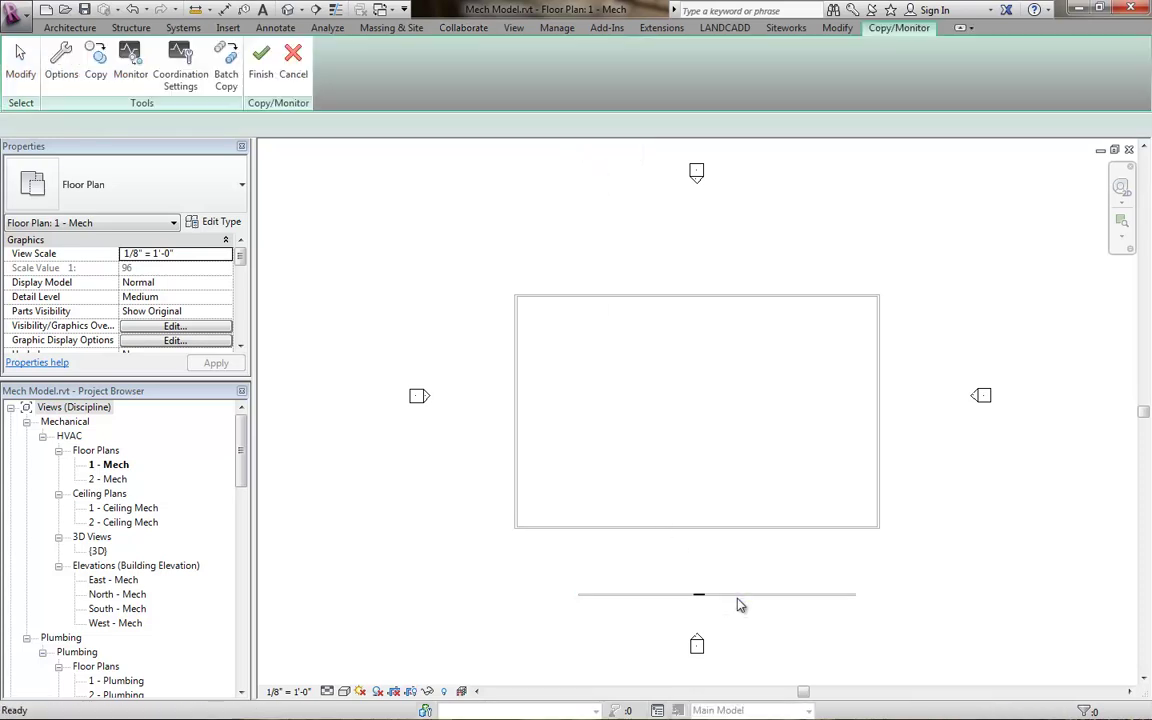
Copy the EP_Louver air terminal from the link and finish Copy/Monitor
left_click(96, 58)
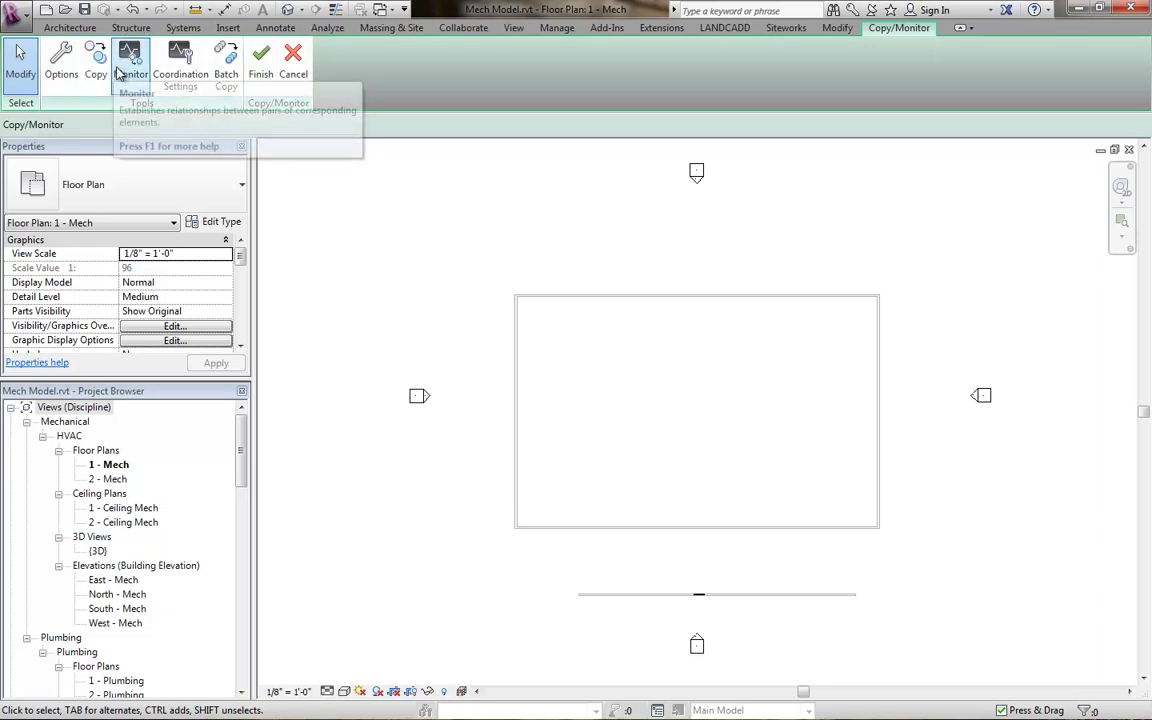
left_click(100, 68)
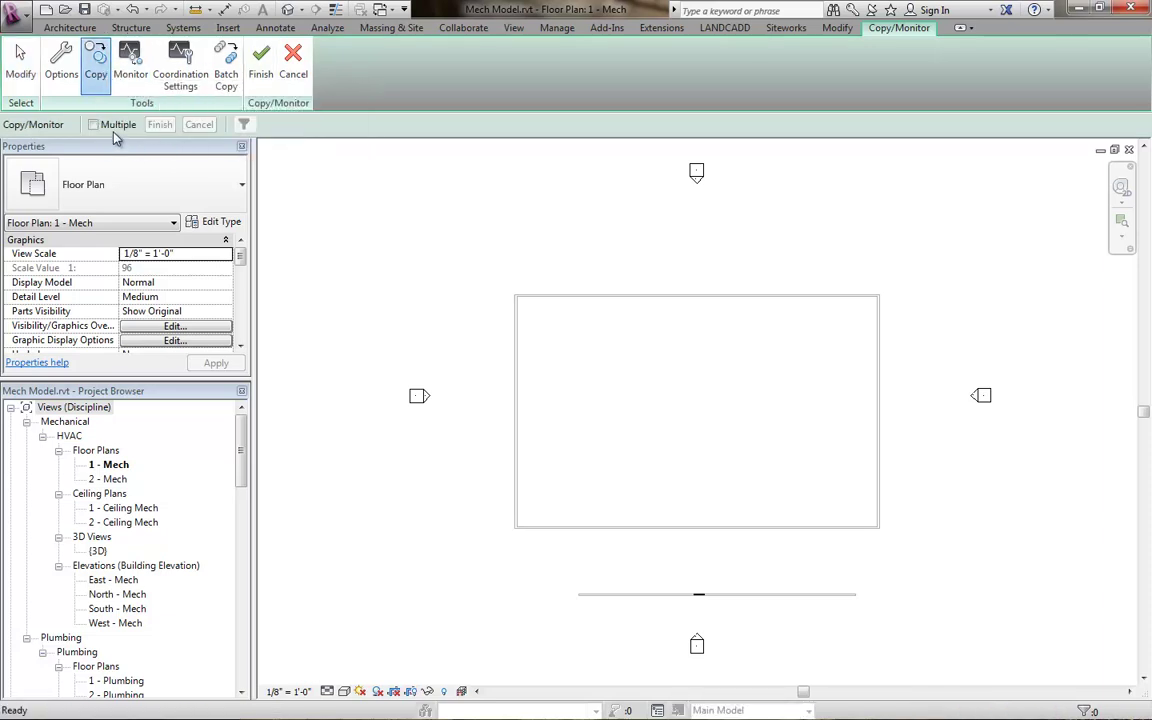
left_click(699, 598)
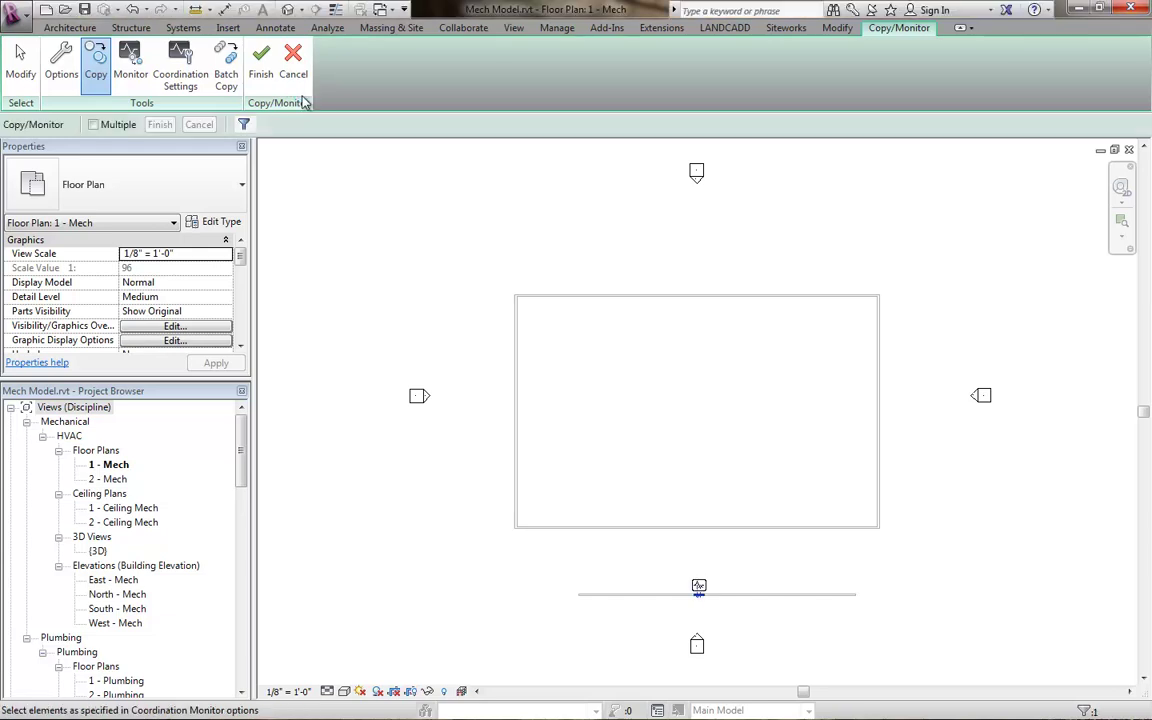
left_click(261, 80)
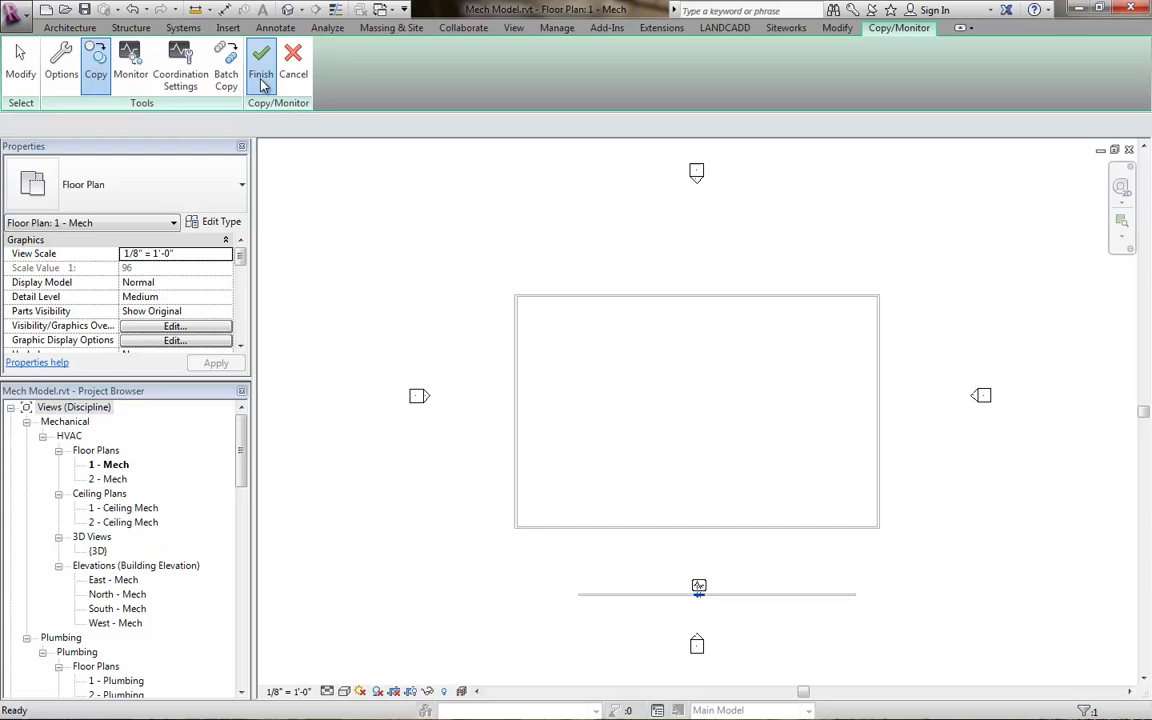
left_click(647, 450)
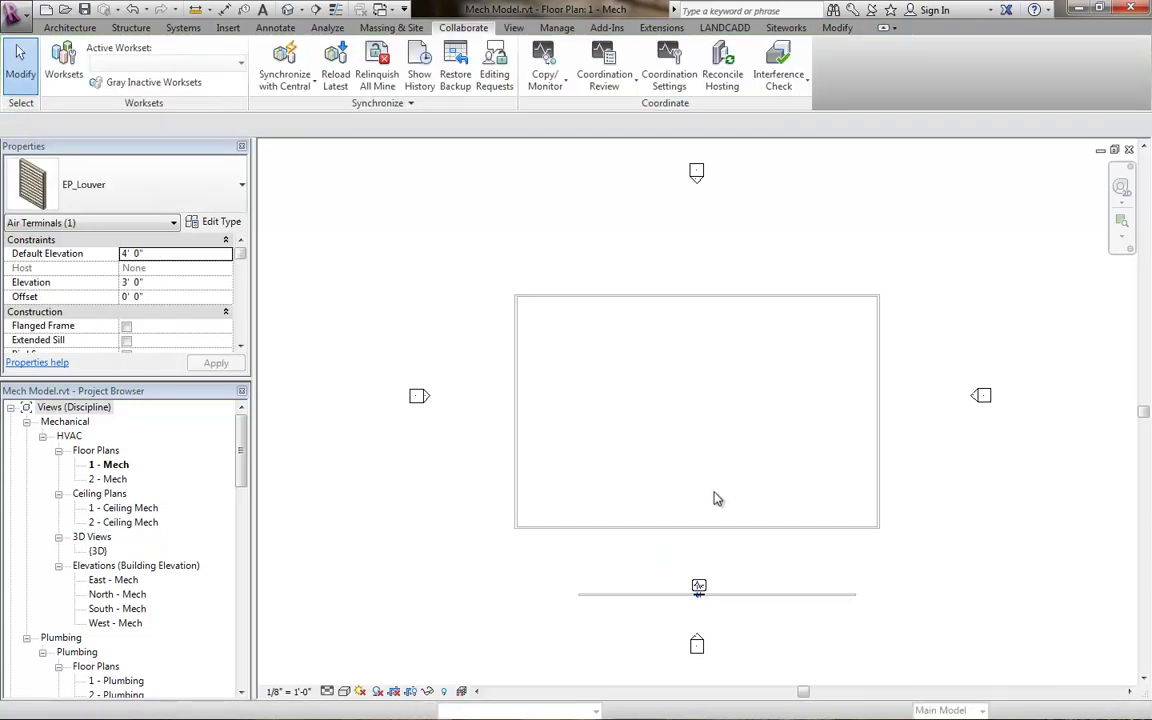
Place another EP_Louver air terminal on the vertical face of the room's bottom wall
left_click(703, 600)
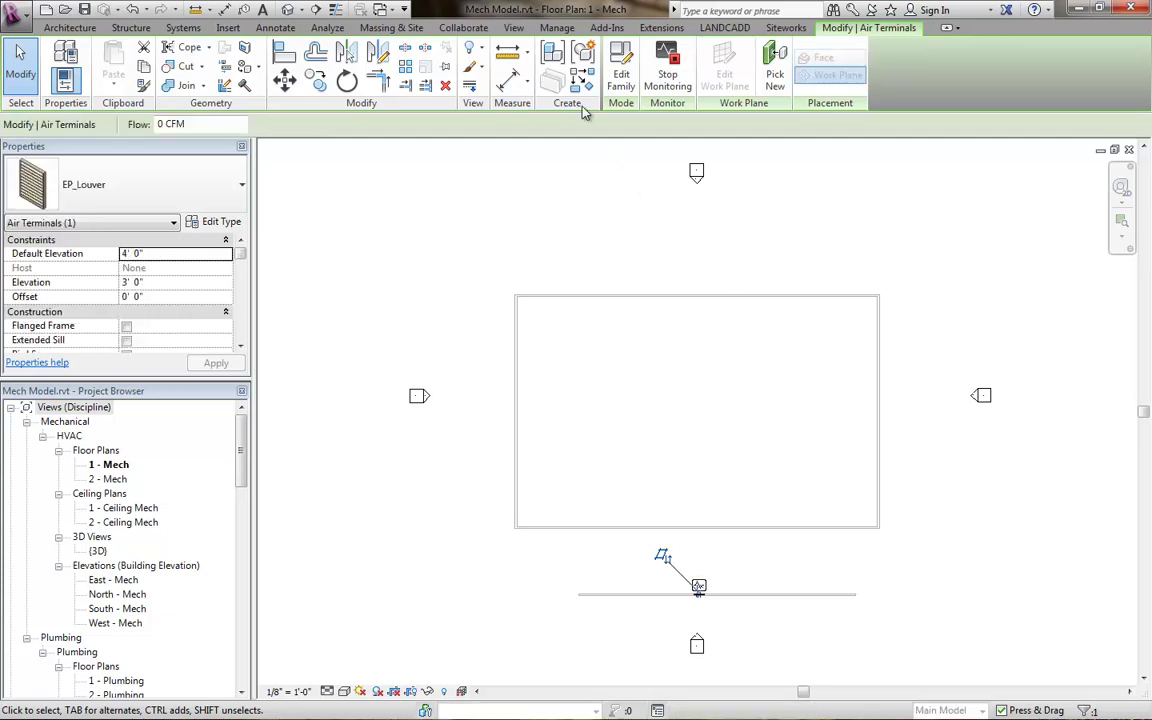
left_click(584, 78)
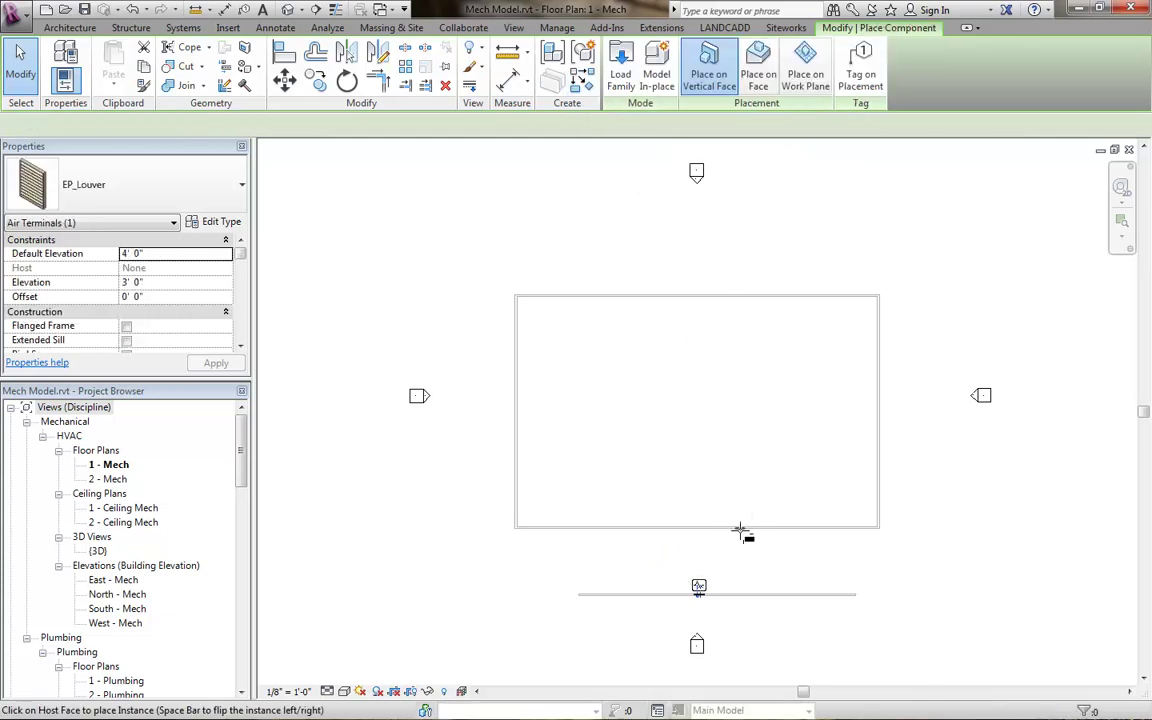
scroll(742, 530, "up", 3)
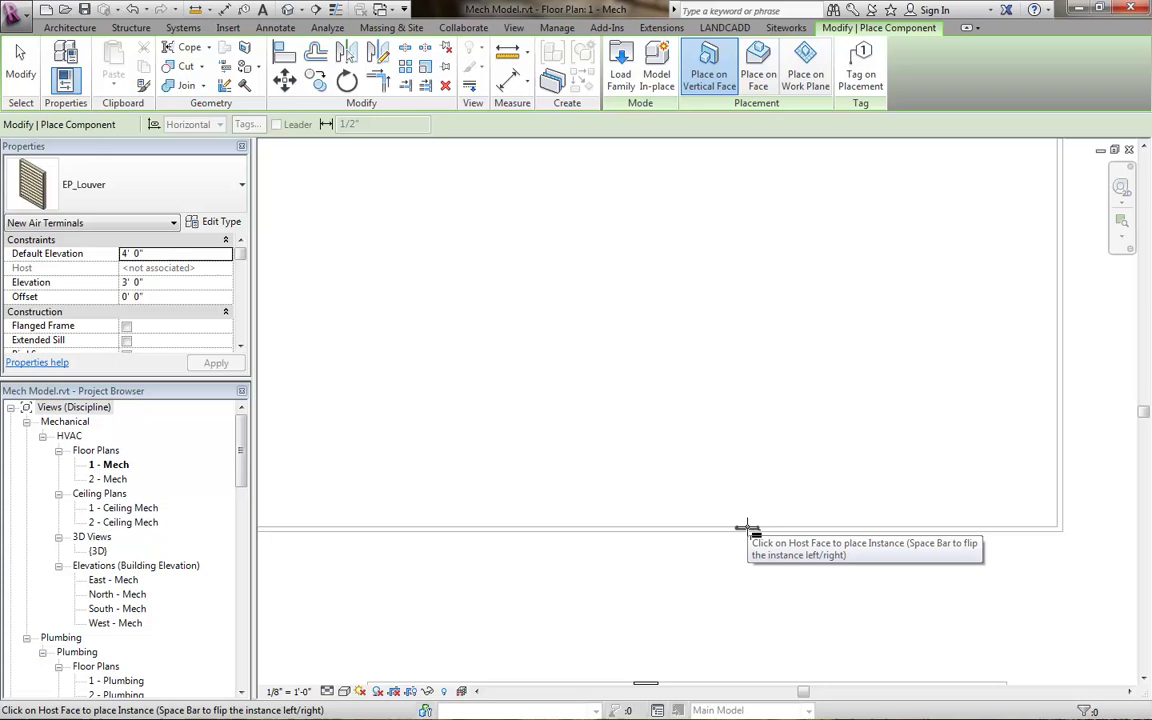
left_click(747, 527)
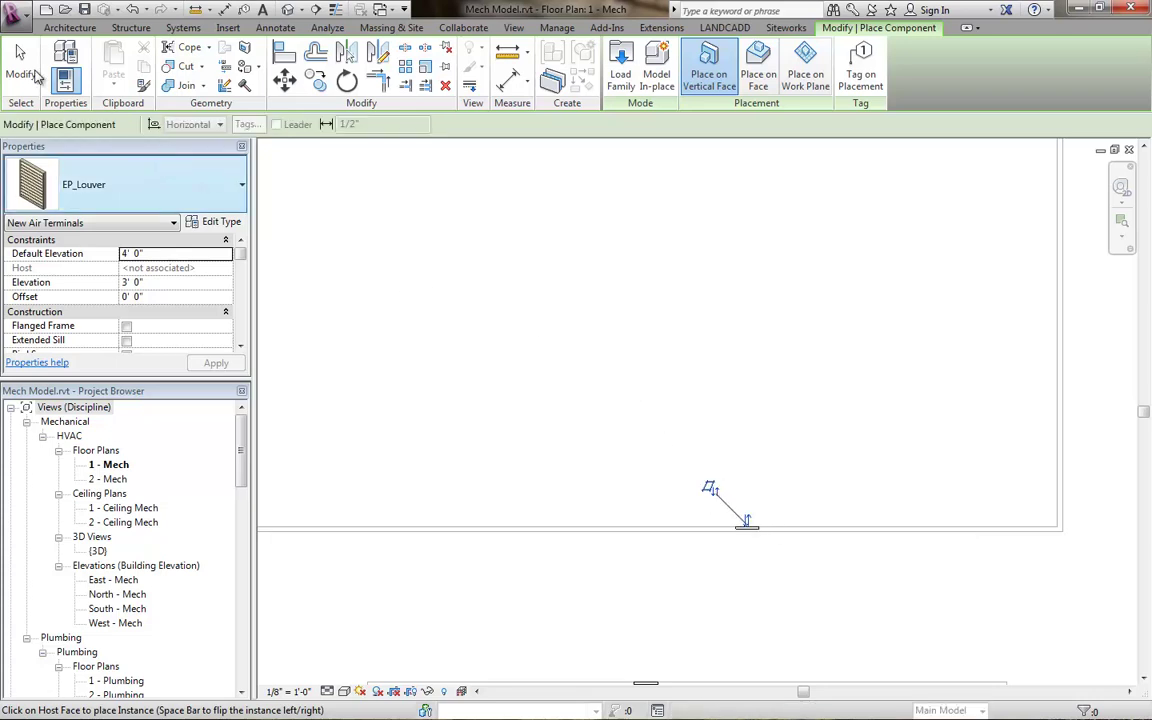
key("Escape")
key("Escape")
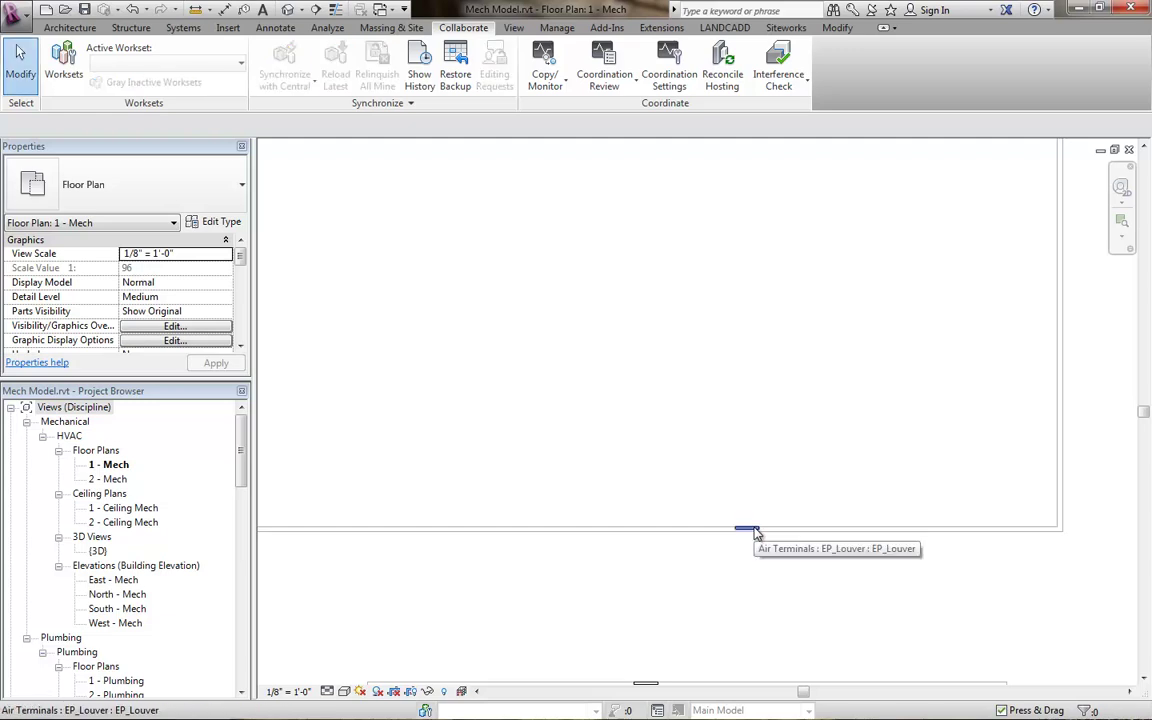
scroll(780, 565, "down", 4)
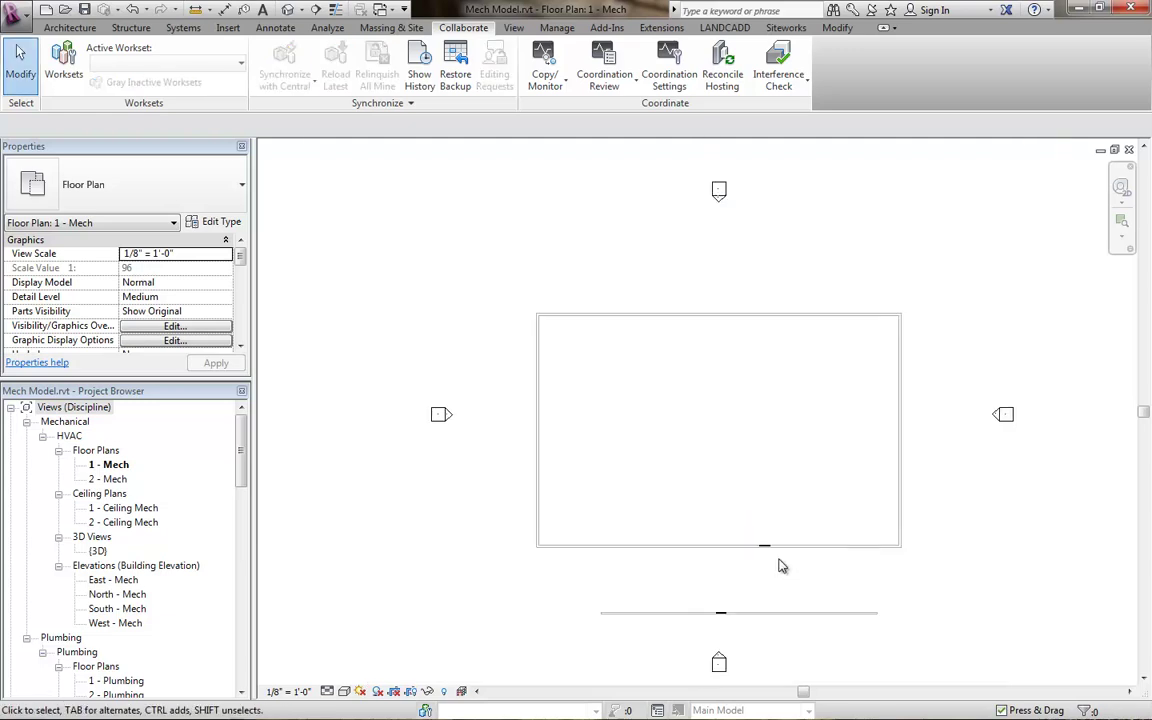
left_click(766, 550)
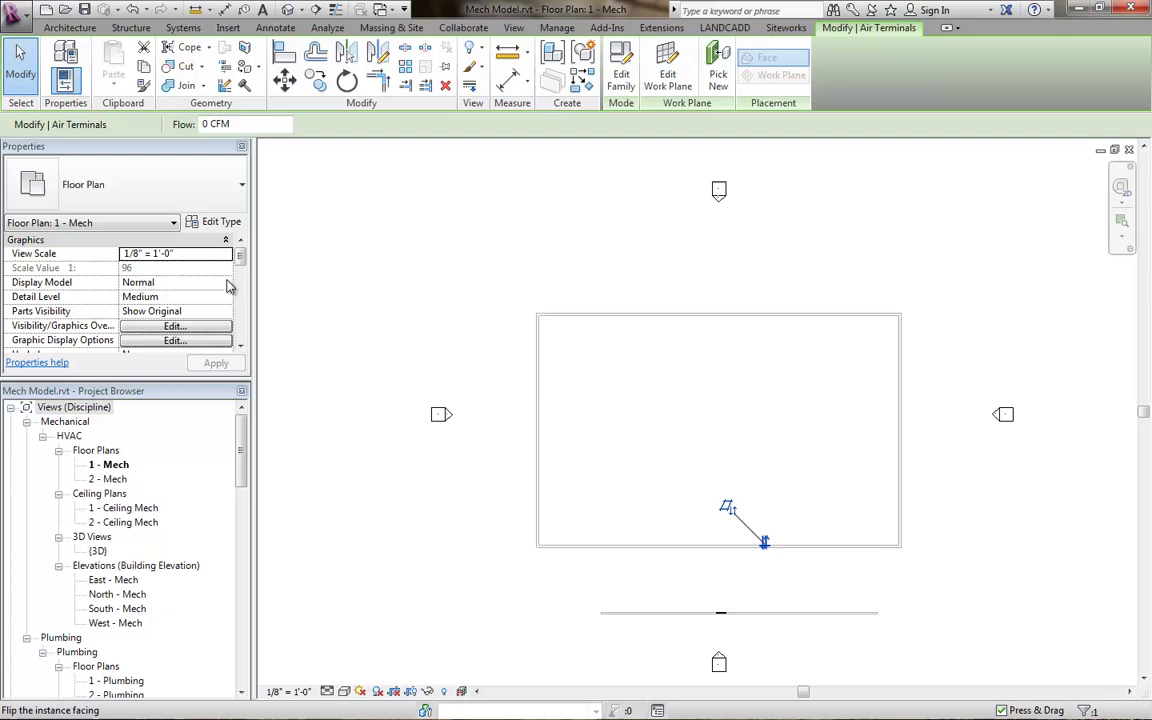
left_click(240, 281)
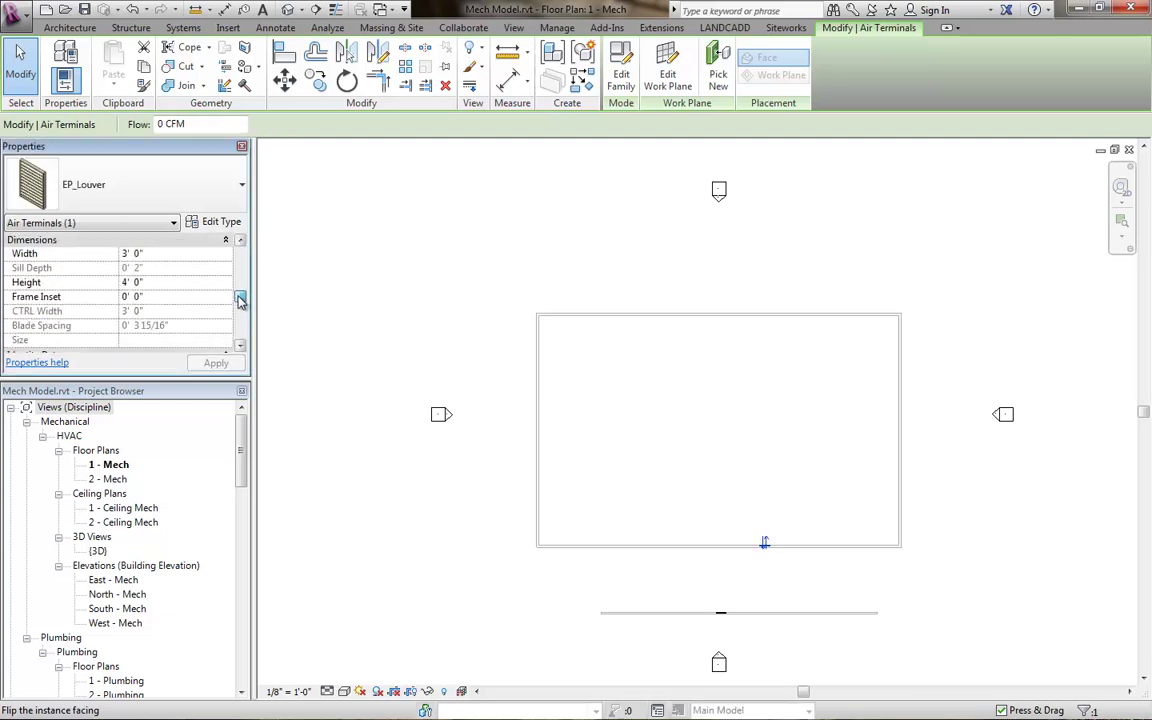
left_click_drag(240, 283, 241, 290)
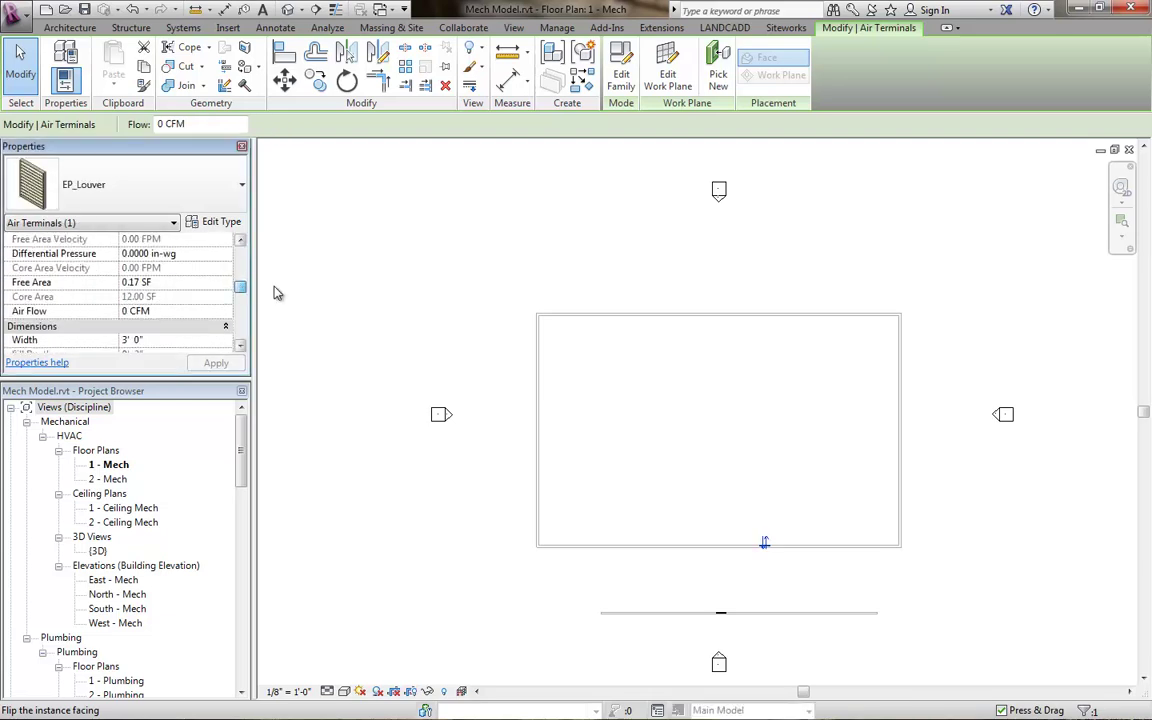
left_click(420, 292)
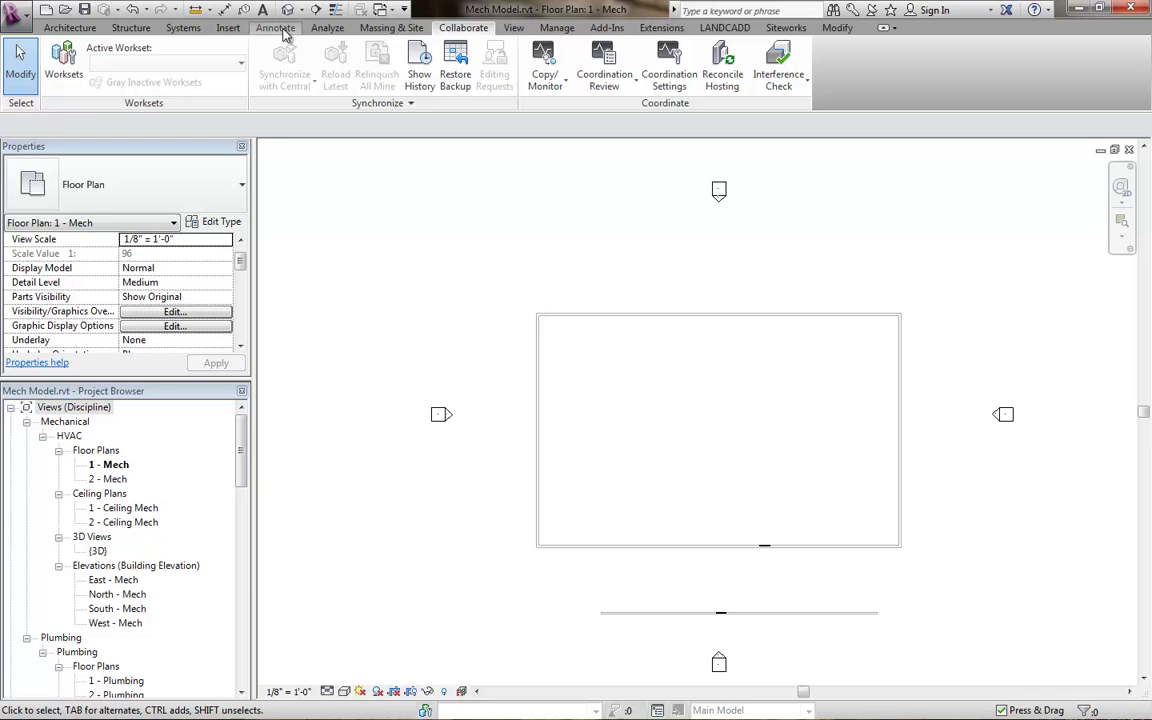
Remove the Temp proj.rvt link via Manage Links and delete the stray louver below the room
left_click(228, 27)
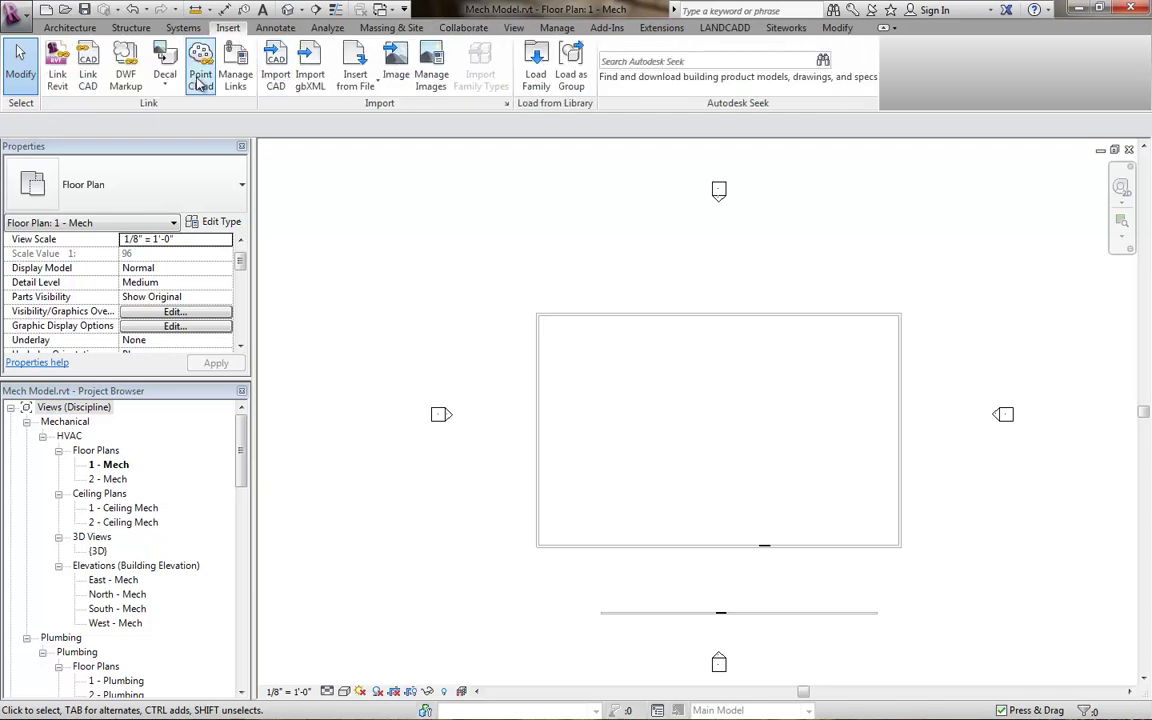
left_click(233, 80)
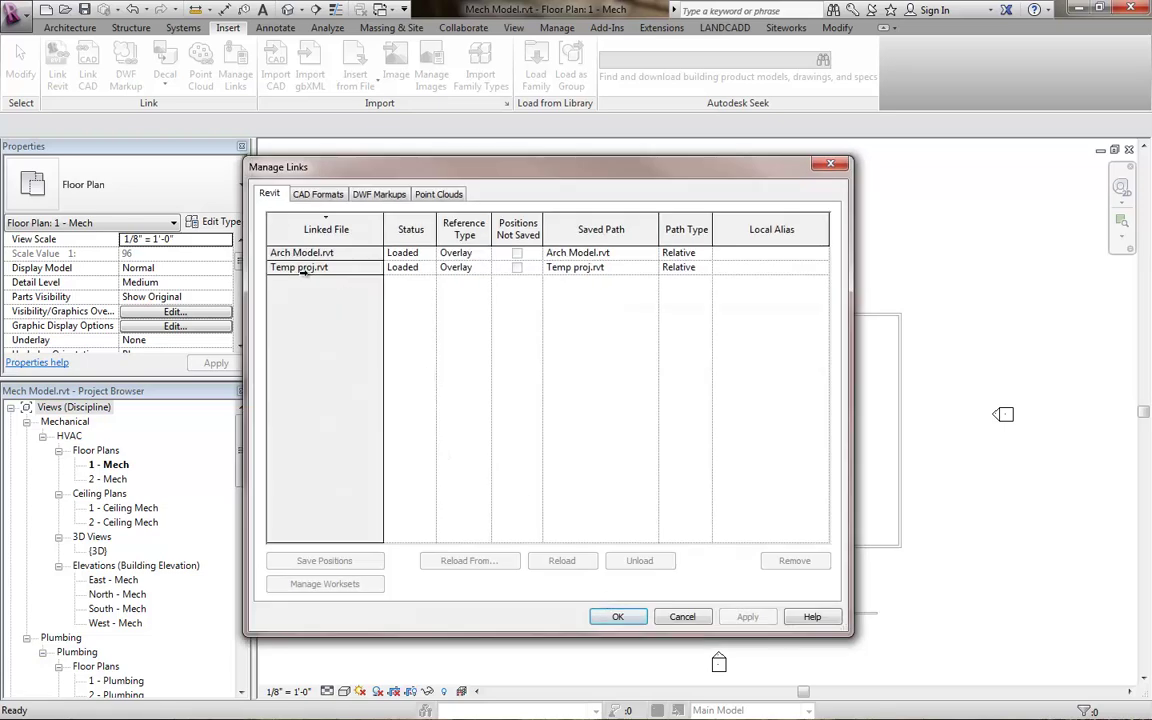
left_click(302, 268)
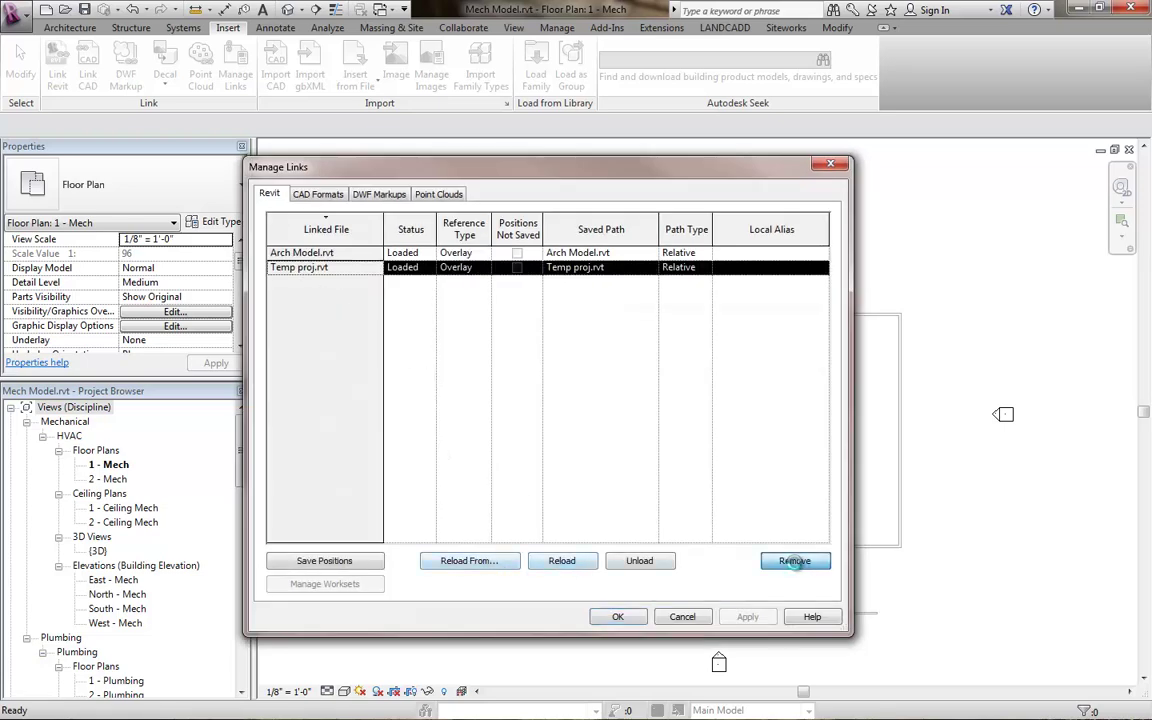
left_click(795, 561)
left_click(561, 360)
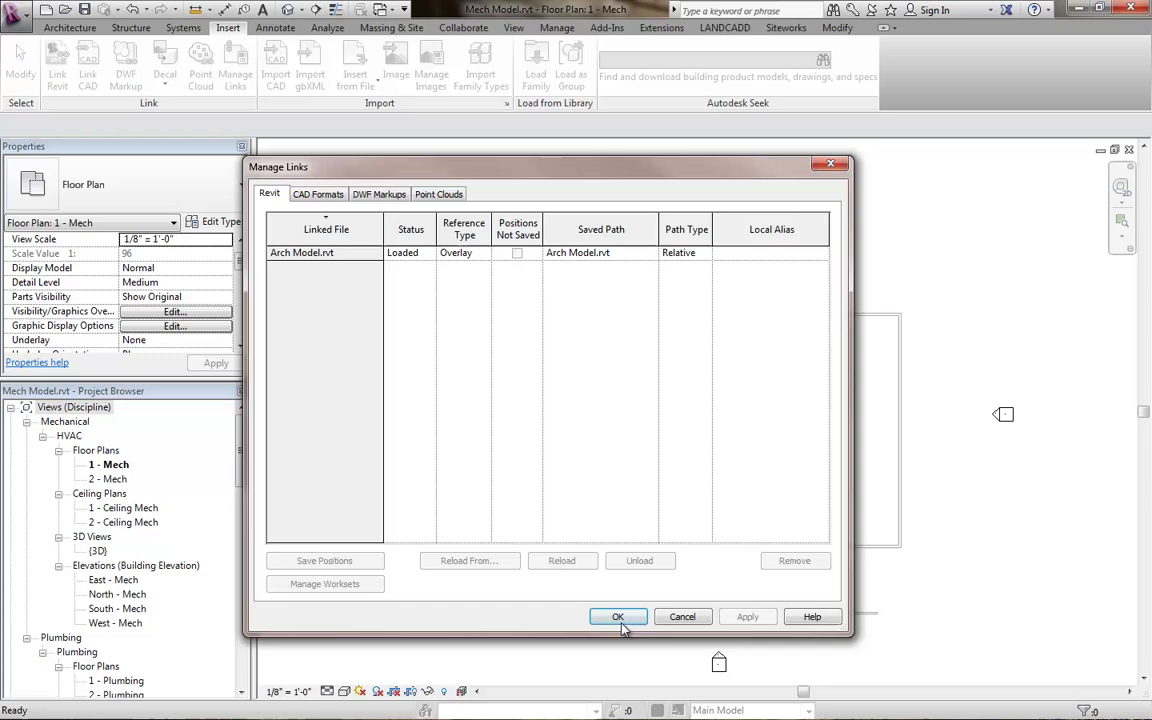
left_click(618, 617)
left_click(722, 609)
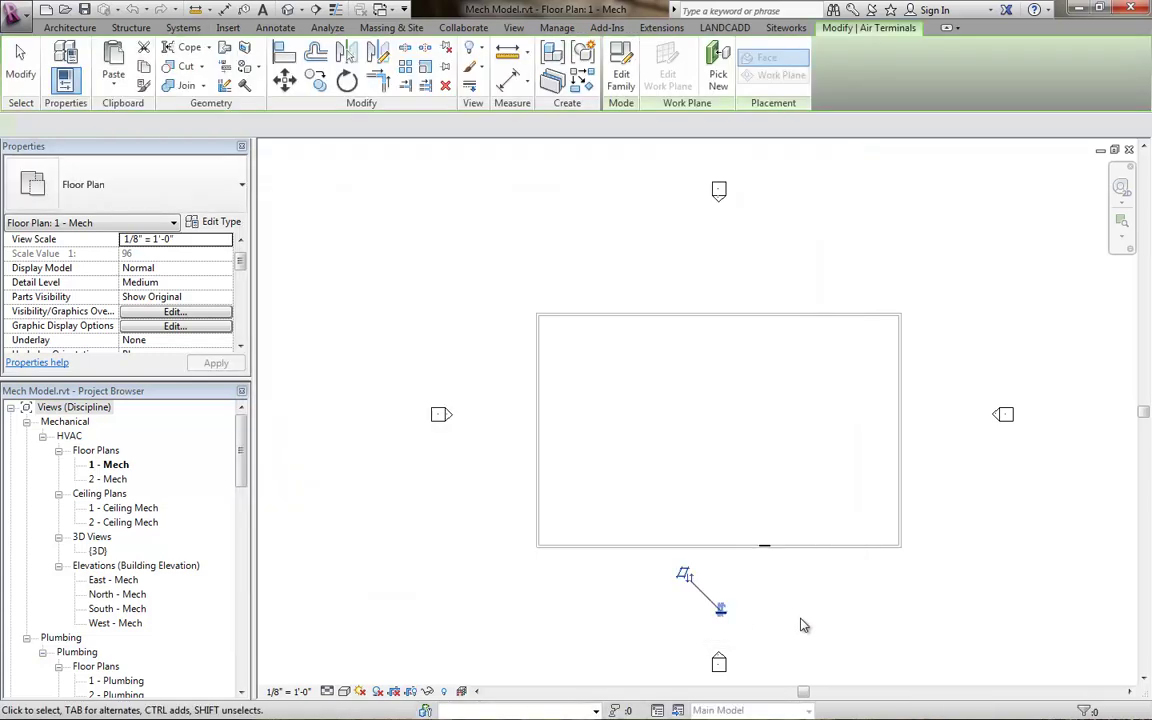
key("Delete")
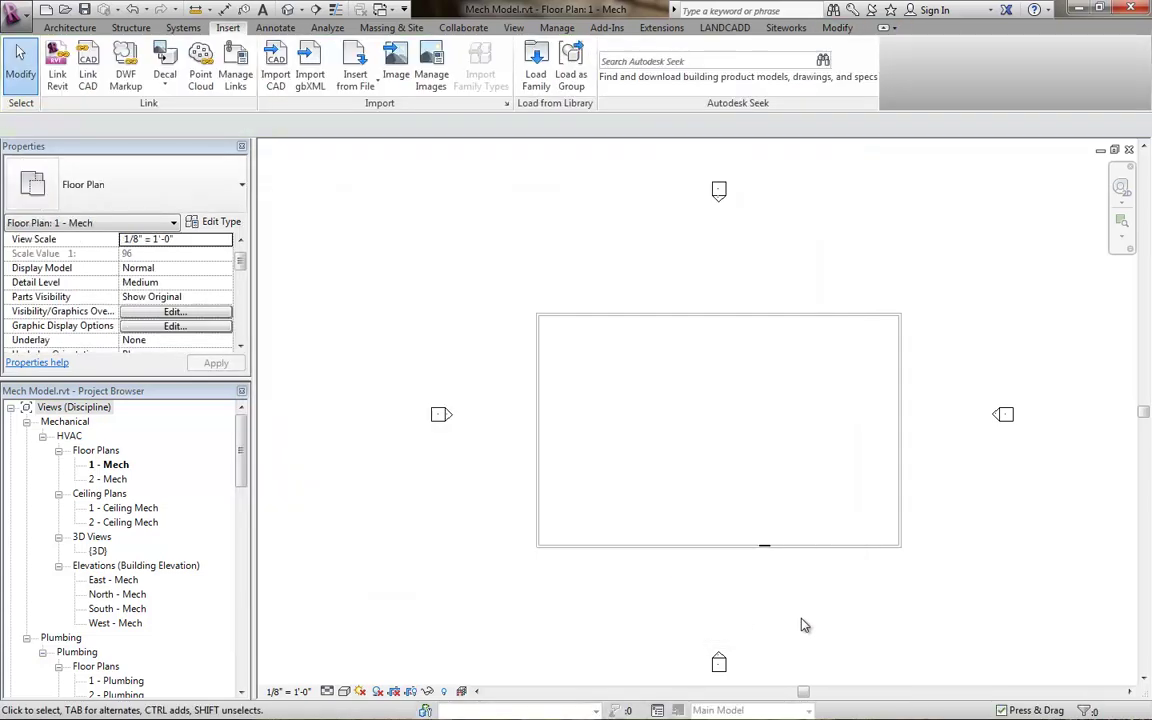